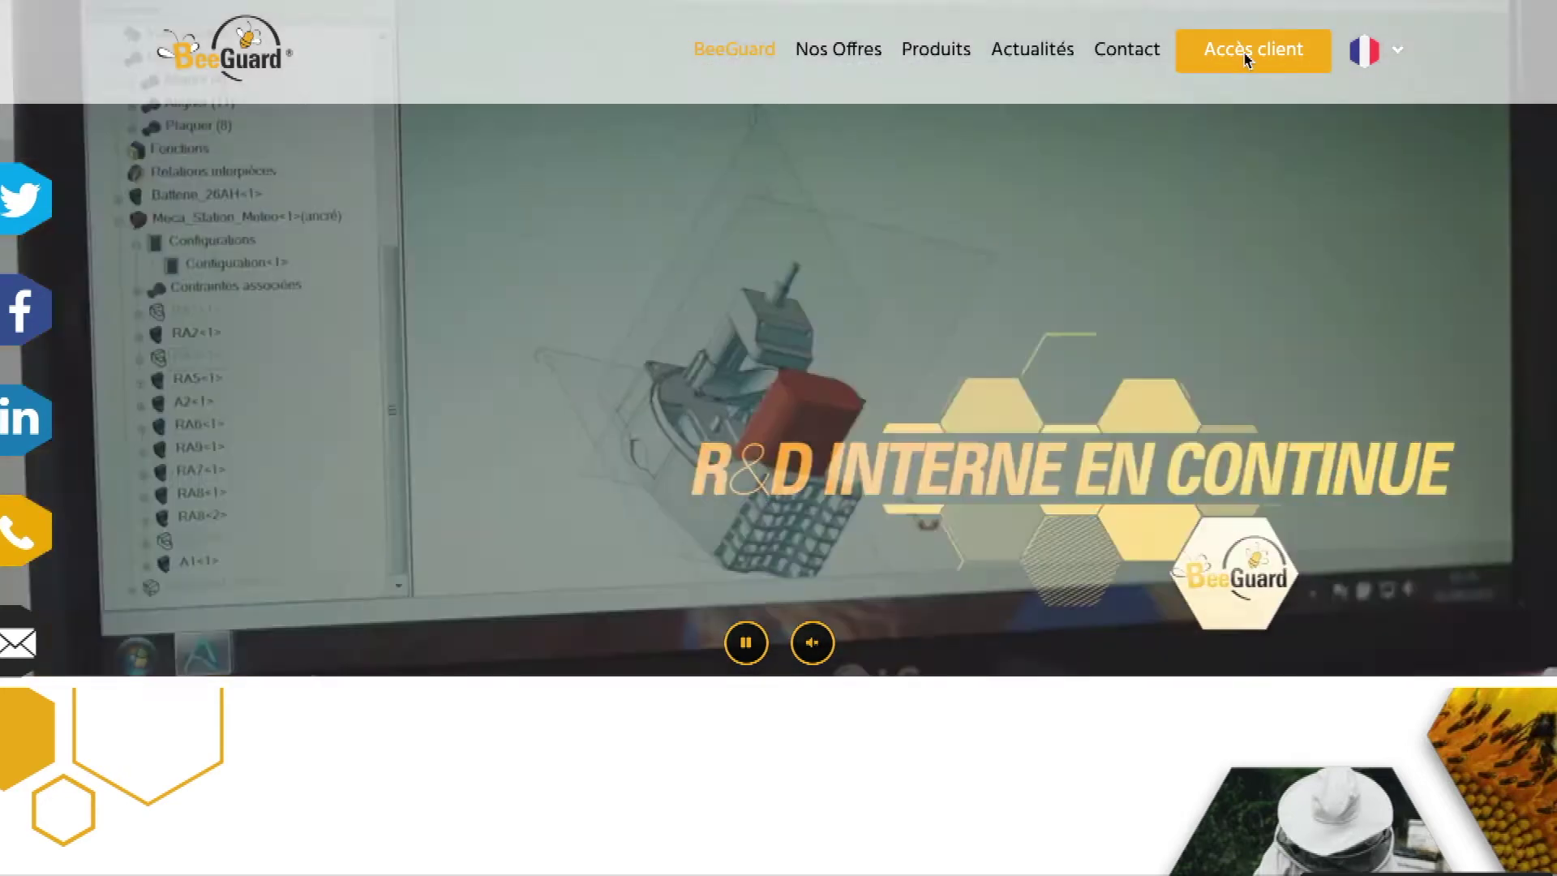
- Log in to the BeeGuard client area with the saved credentials
click(1245, 54)
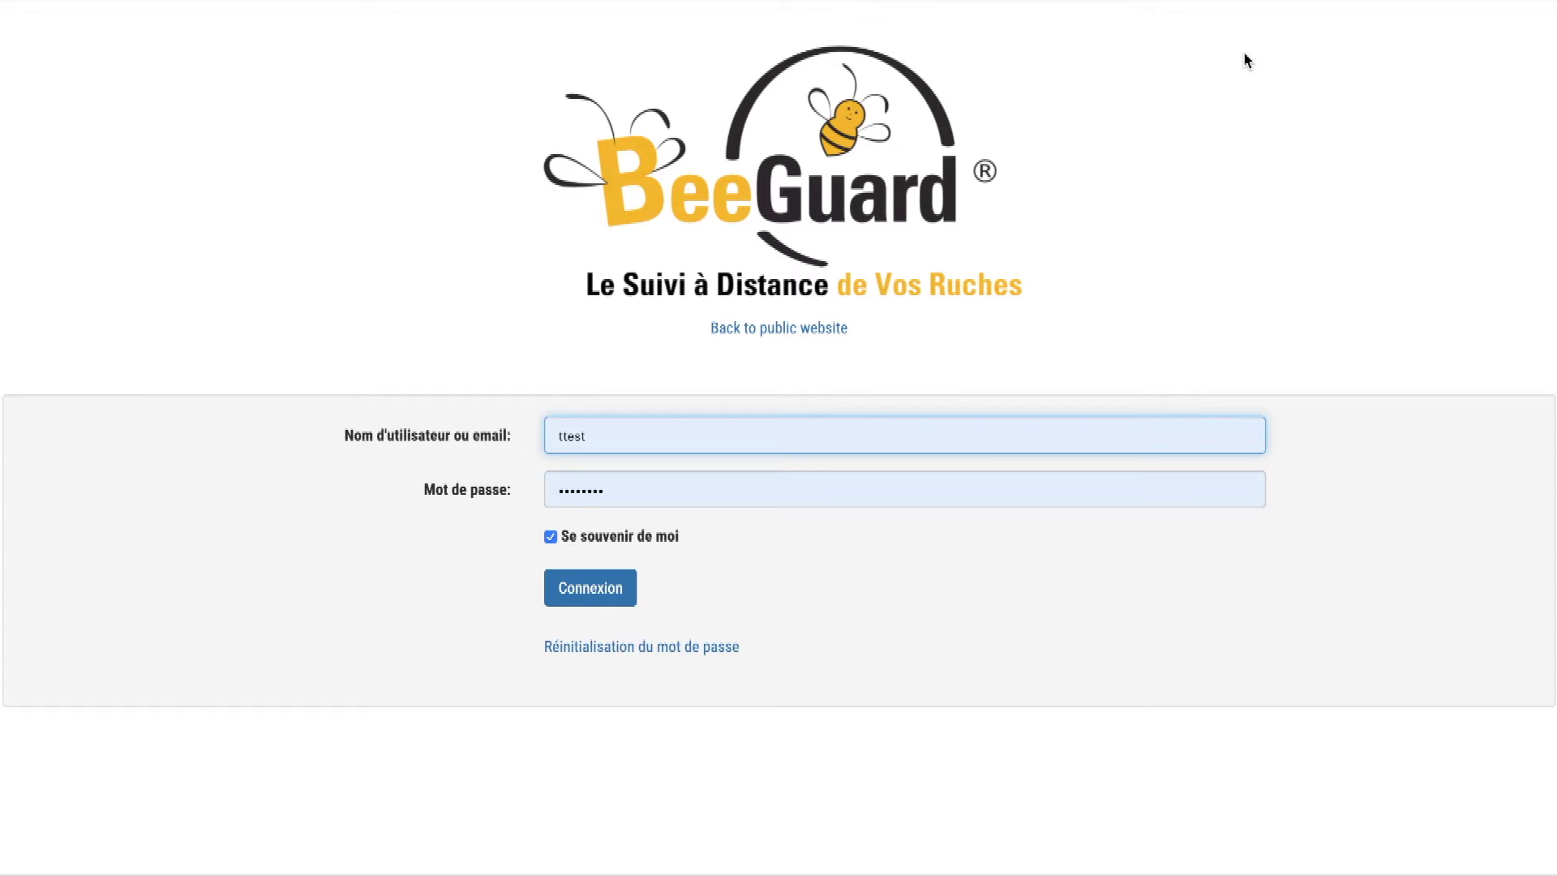
click(591, 590)
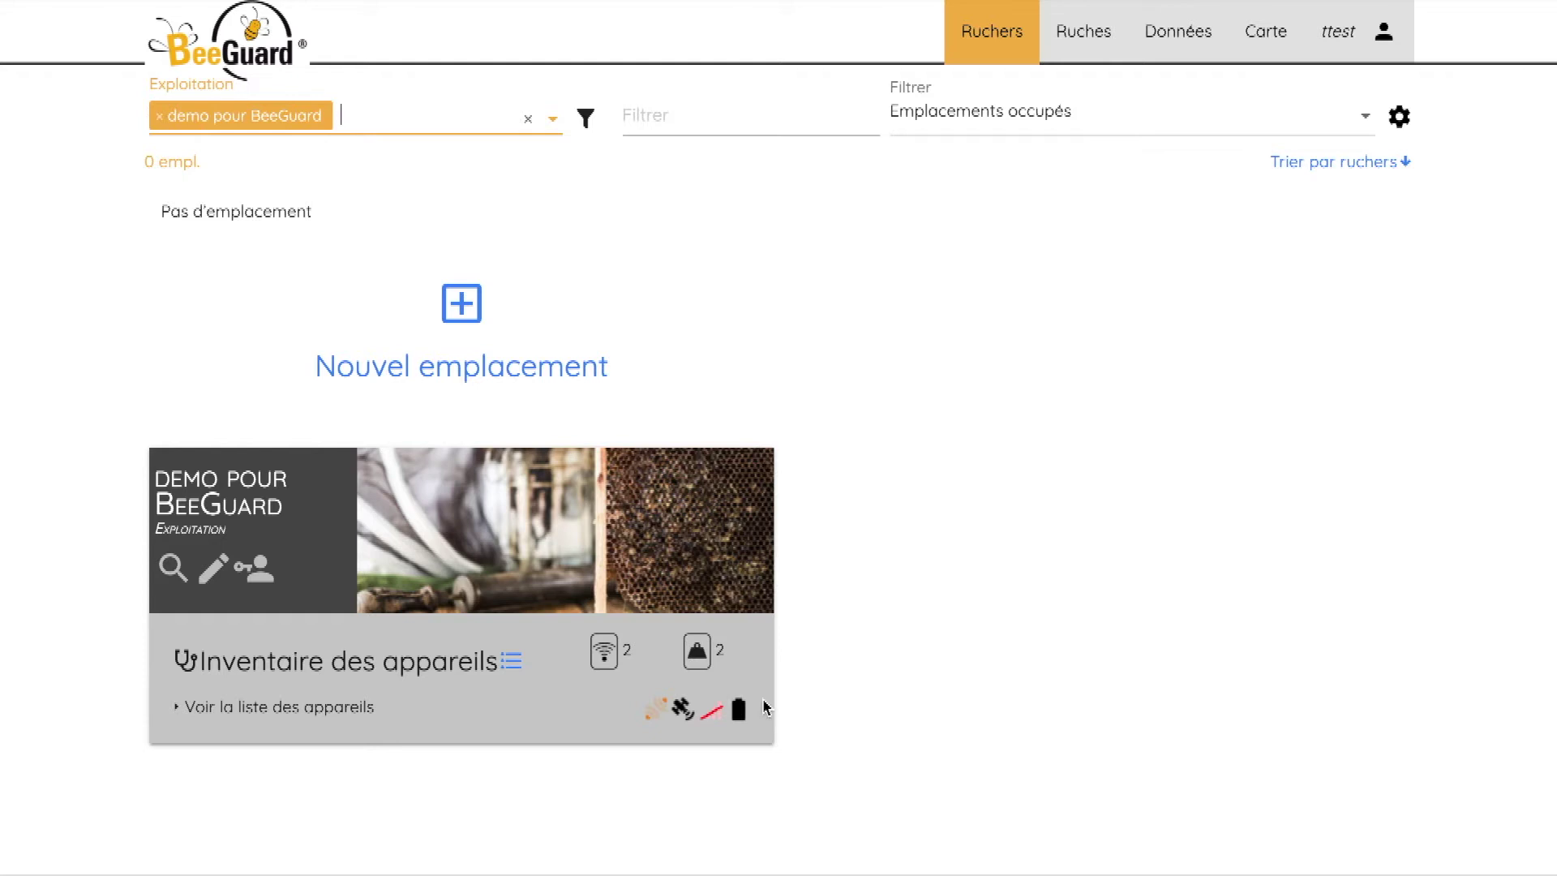
- Examine the device list in the inventory of the "demo pour BeeGuard" exploitation
click(185, 704)
scroll(421, 767, down, 1)
scroll(445, 713, up, 1)
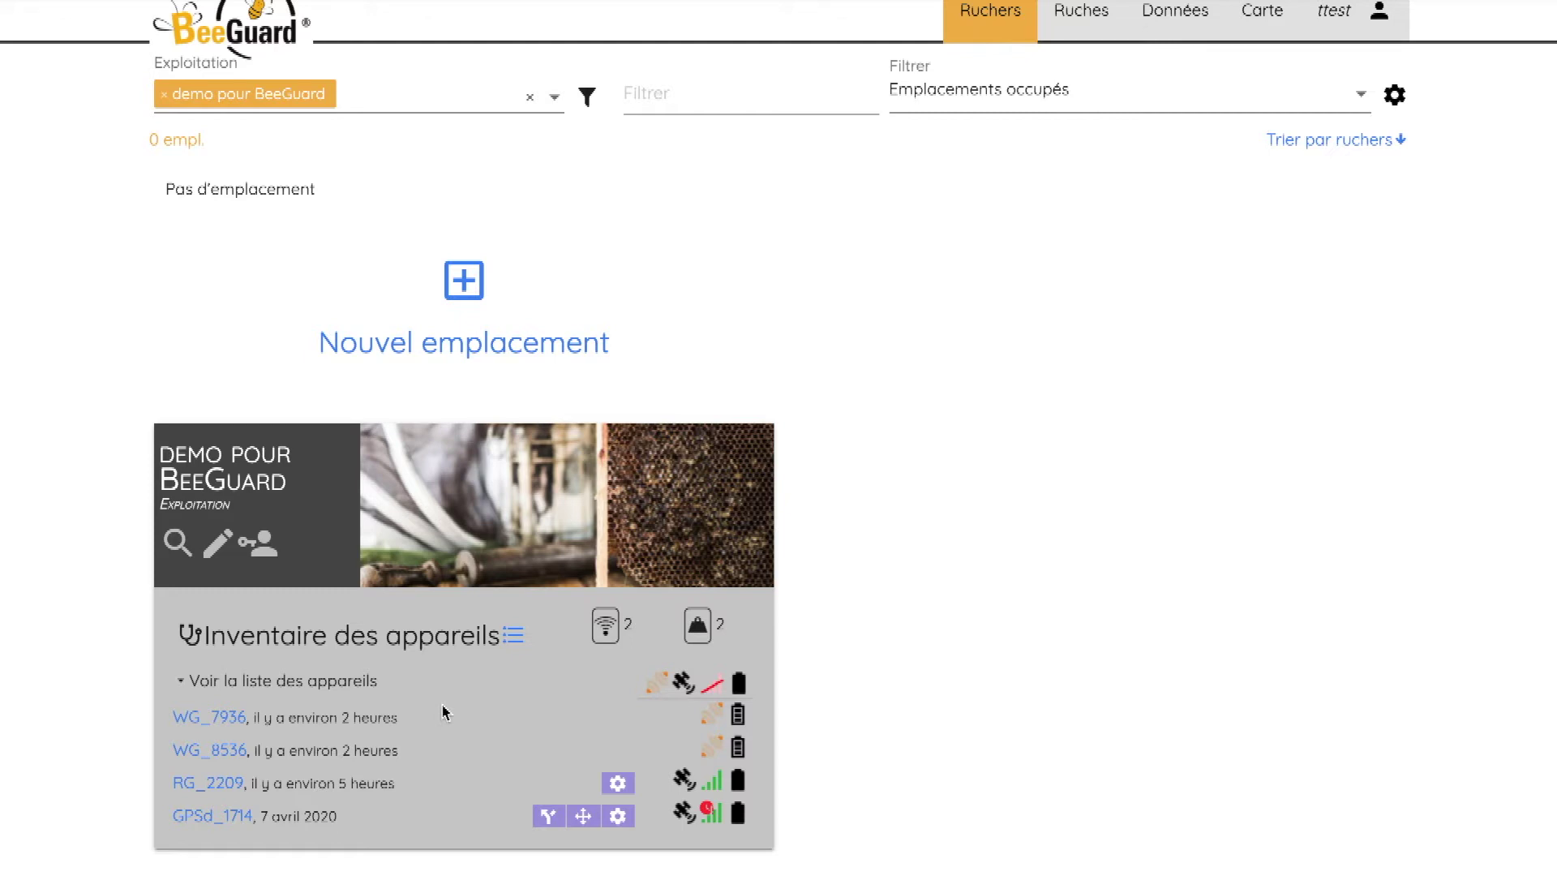
- Start a new location and place its map marker near the Ferme Pédagogique de Cinquante in Ramonville-Saint-Agne
click(468, 300)
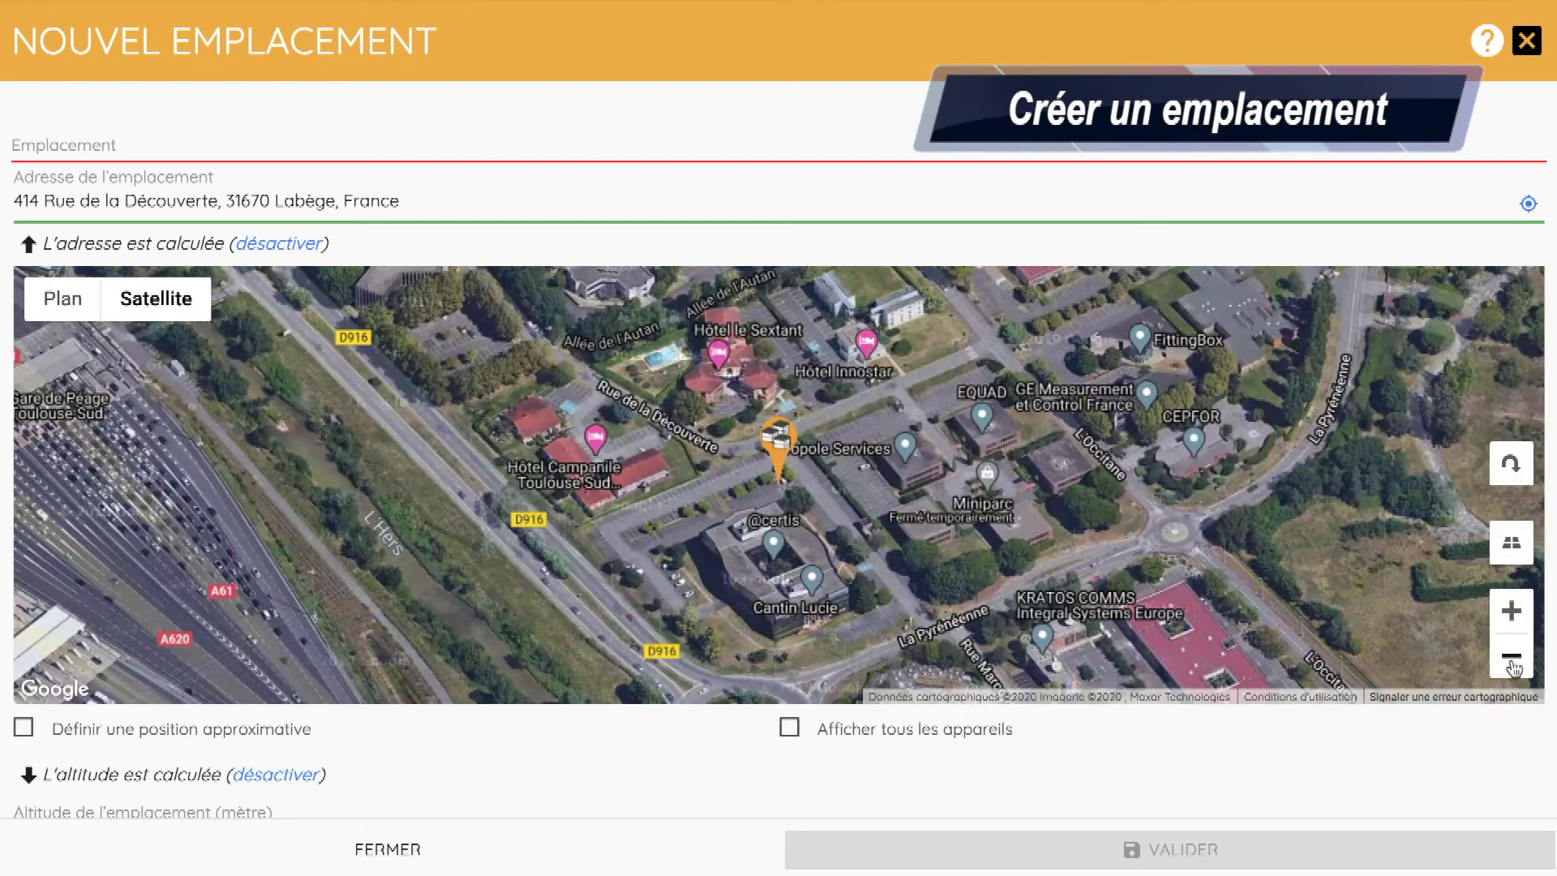
click(1511, 655)
click(1511, 655)
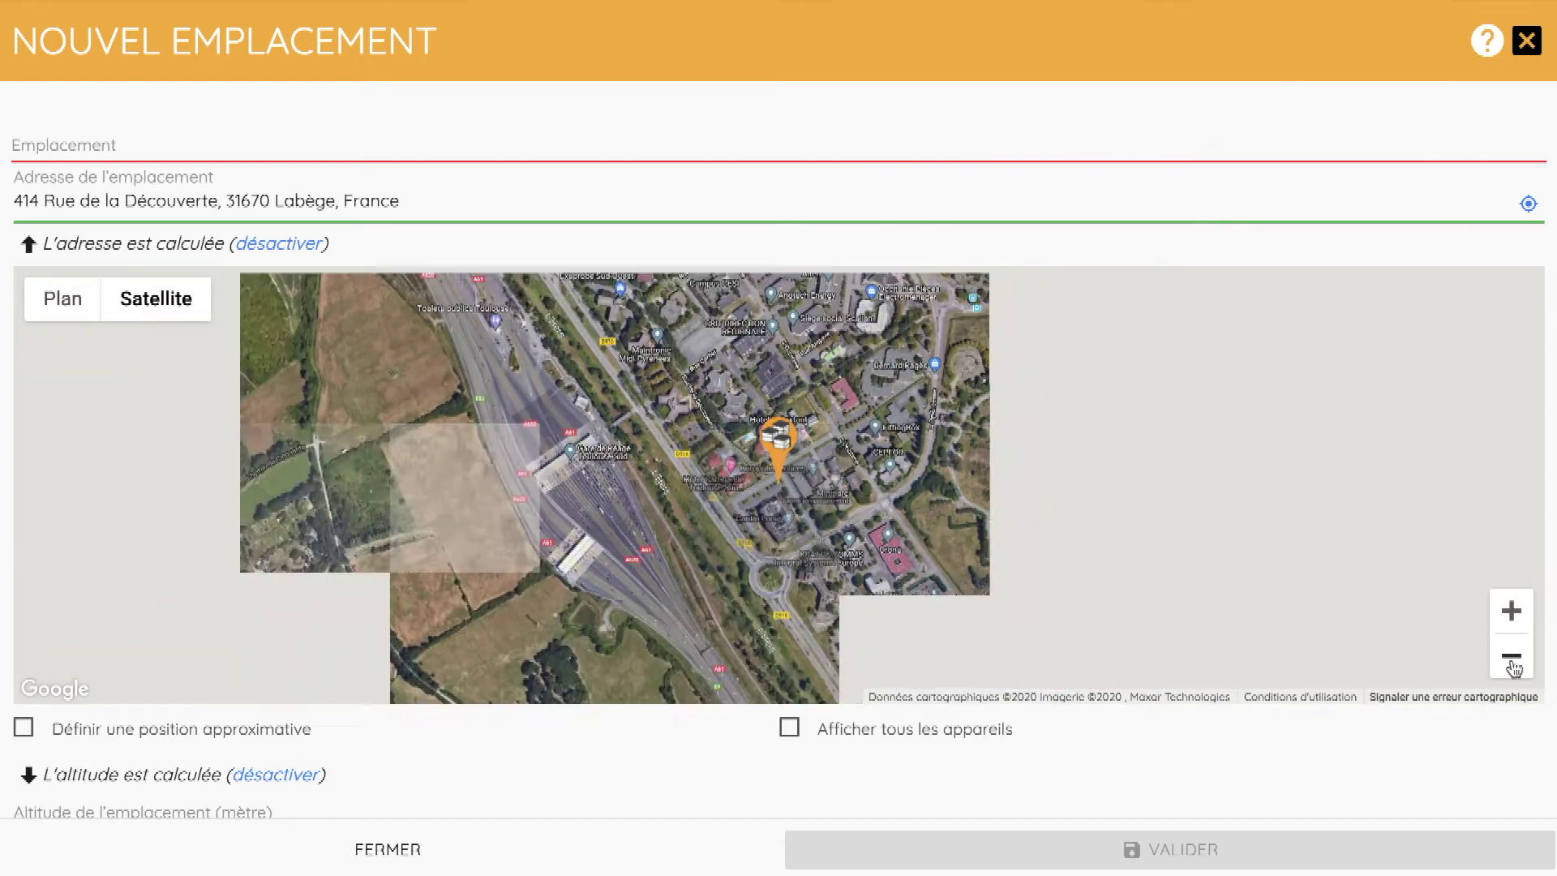
drag(778, 442, 423, 604)
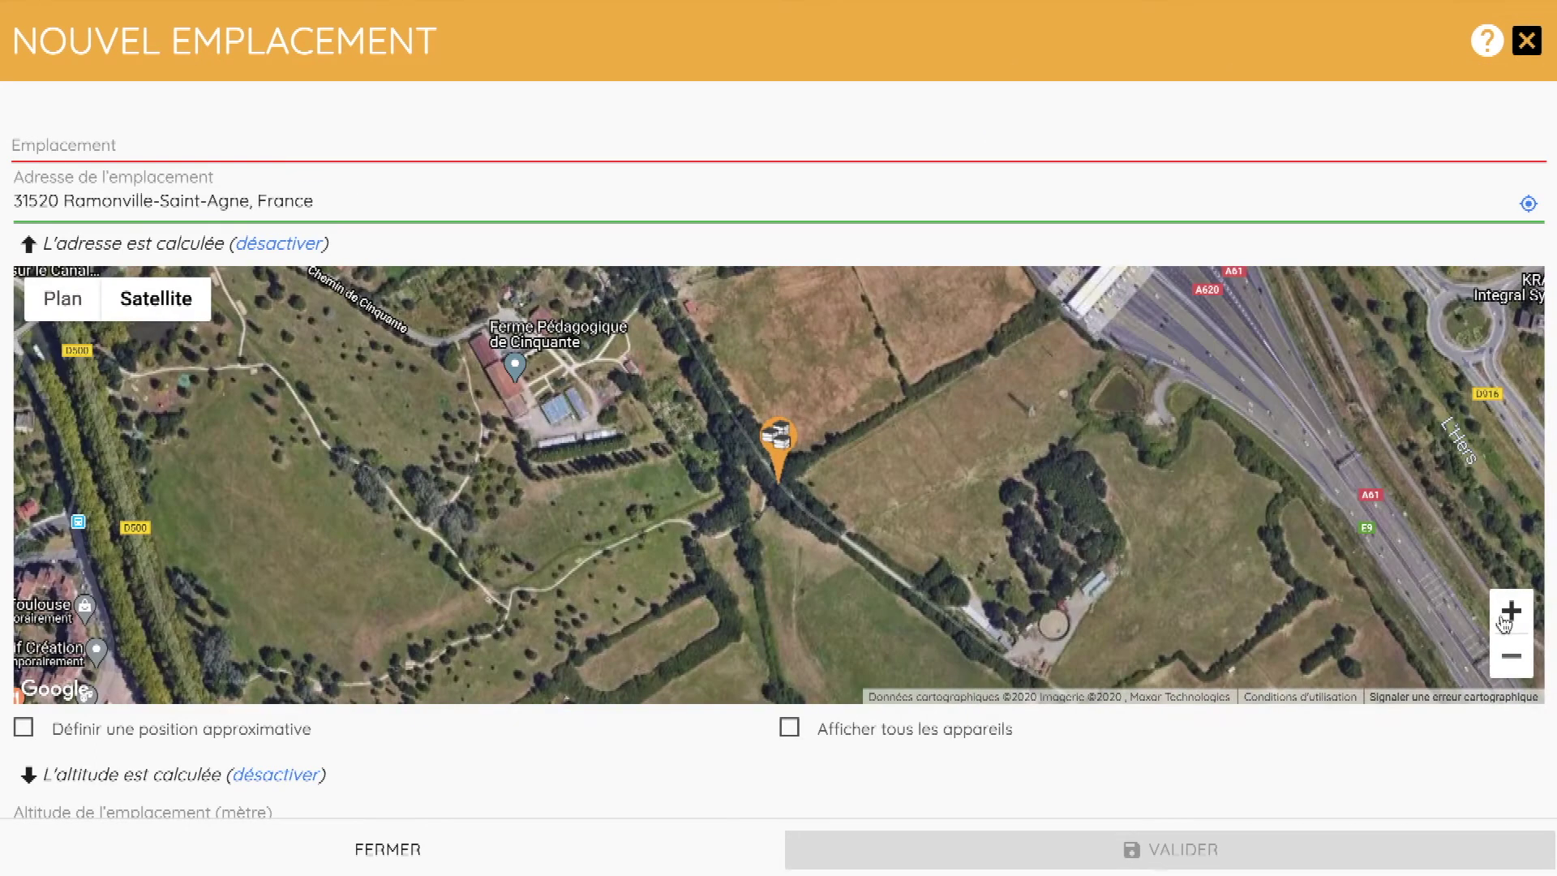
click(1511, 610)
- Name the location "Champ de test" and save it
click(125, 152)
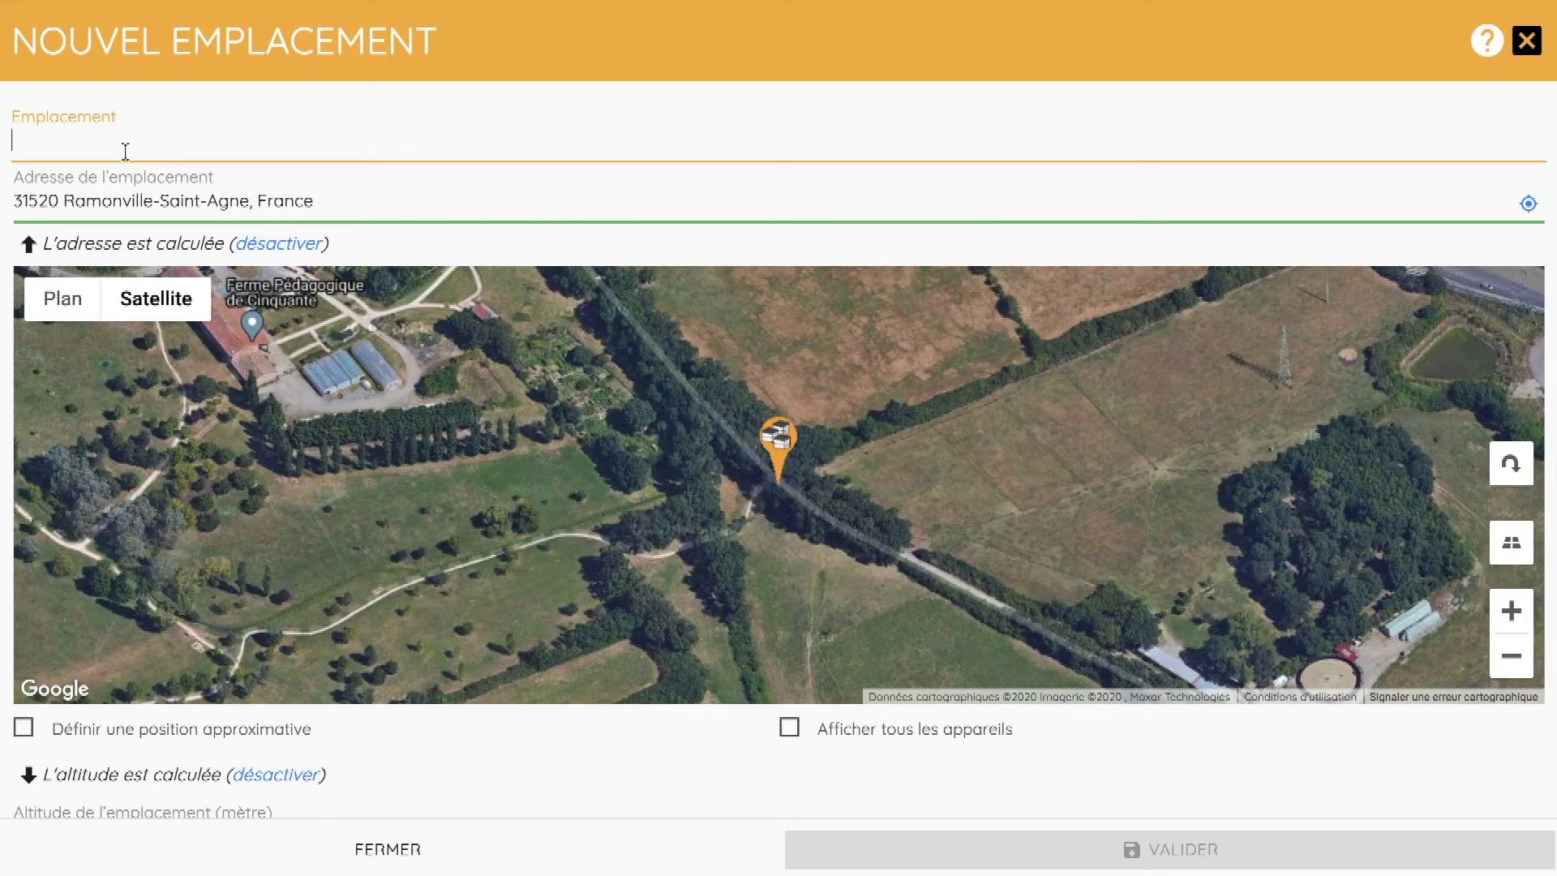
text(Champ de t)
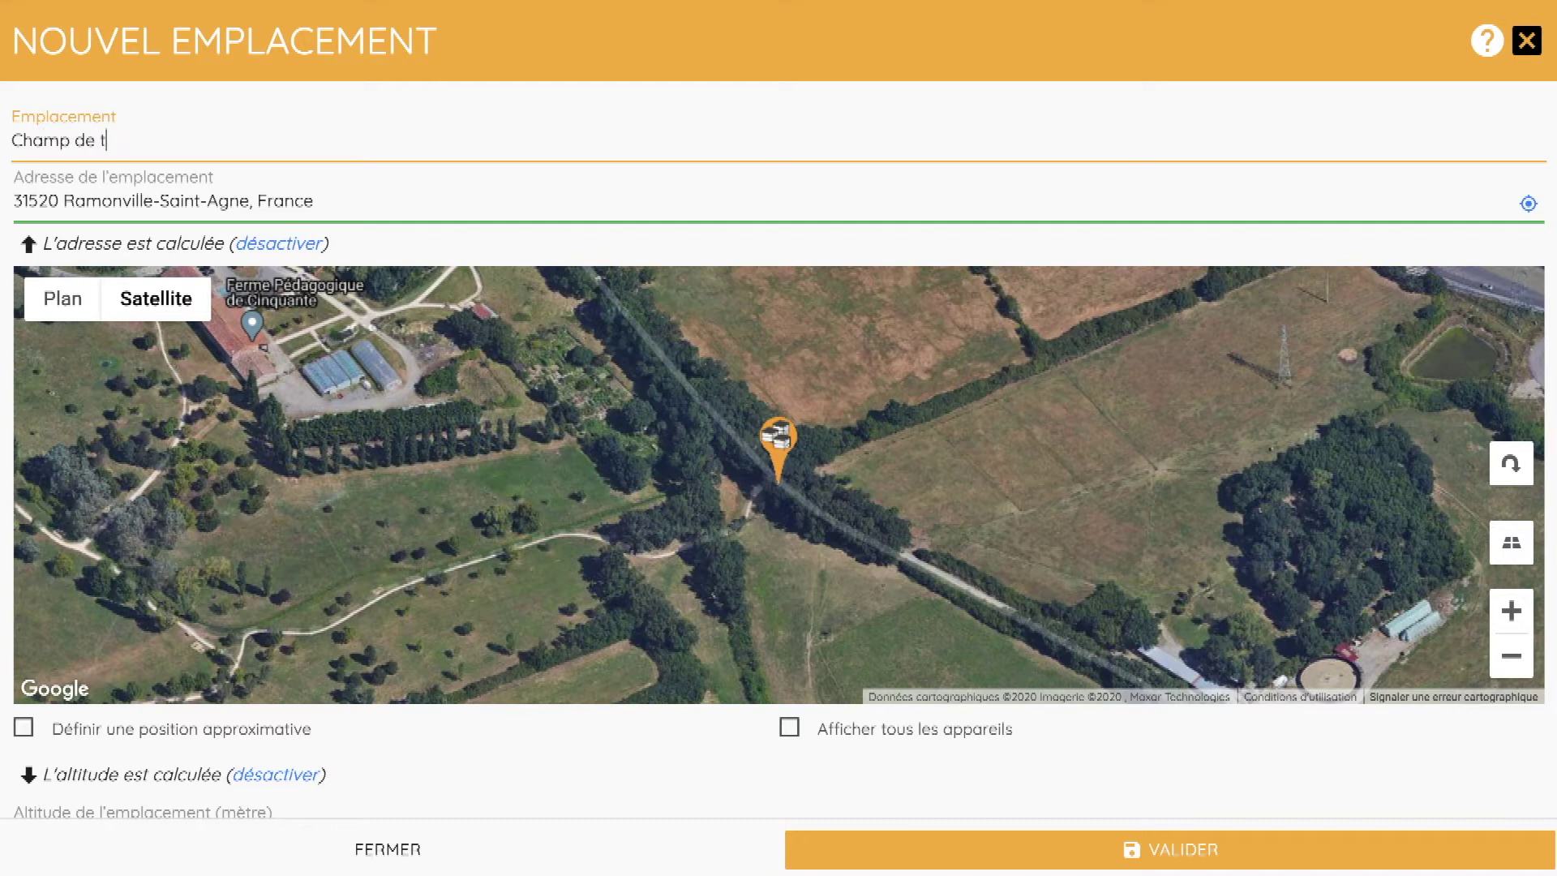
scroll(390, 129, down, 1)
click(1089, 851)
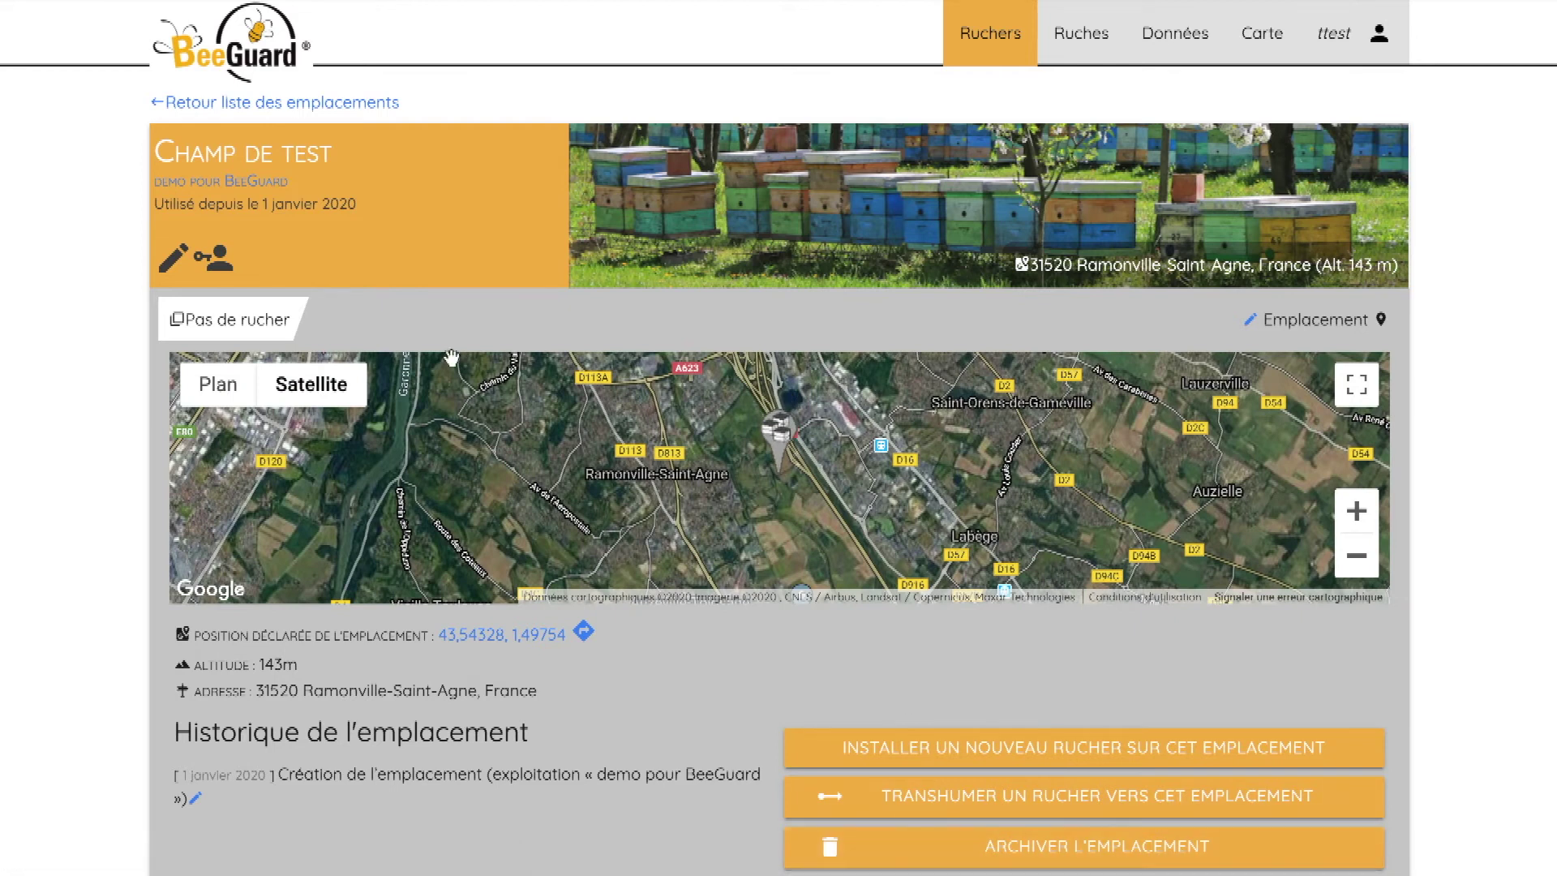
- Install a new apiary "Rucher de test" on the Champ de test location, dated 01/01/2020, with 20 initial hives
scroll(923, 651, down, 2)
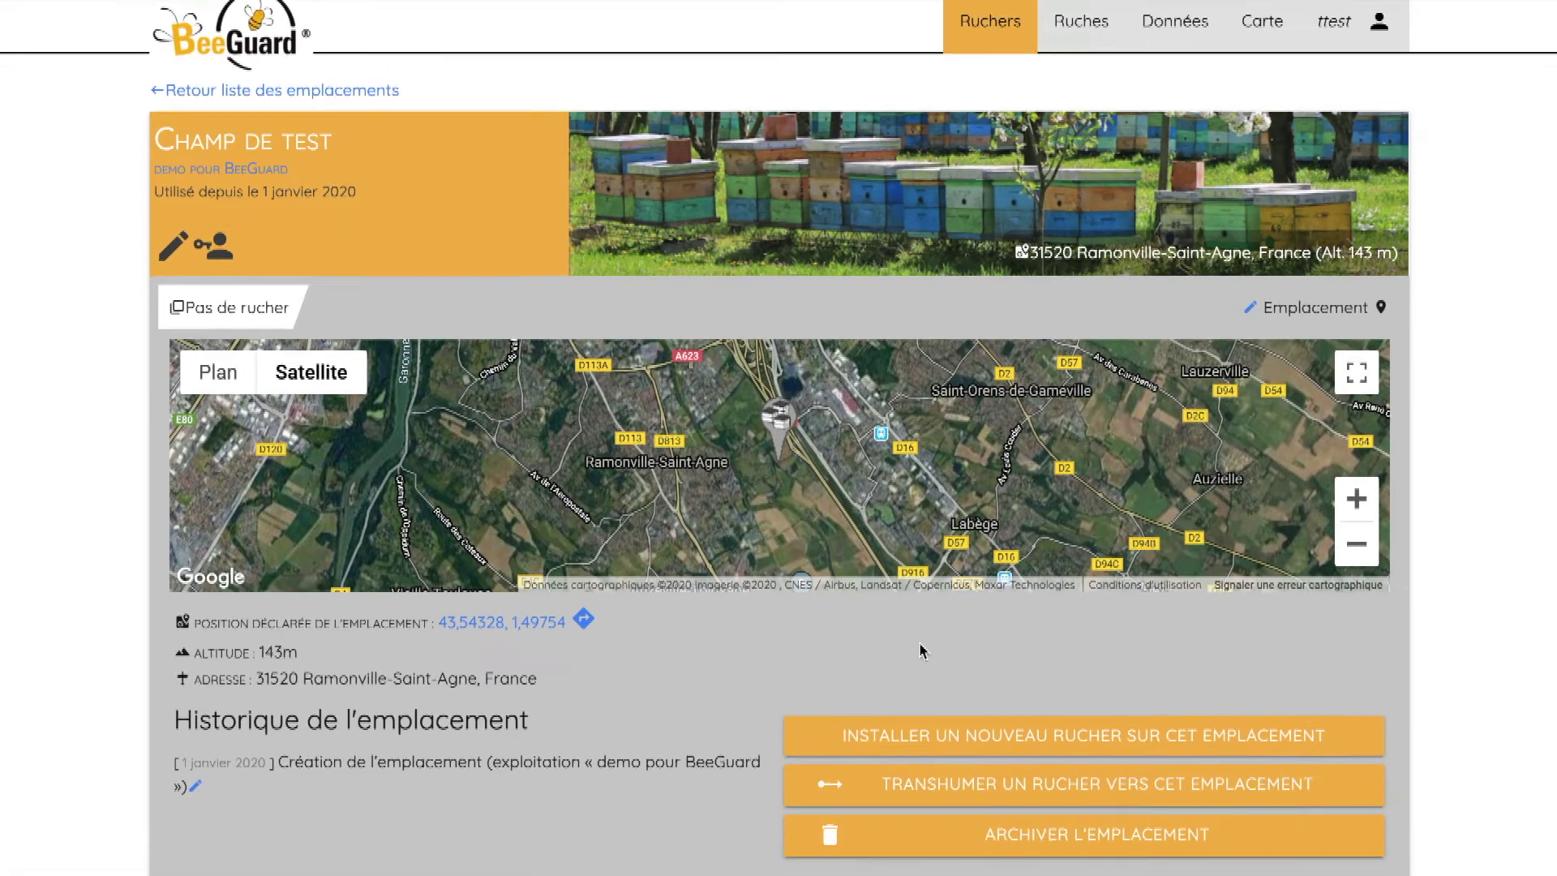
click(925, 678)
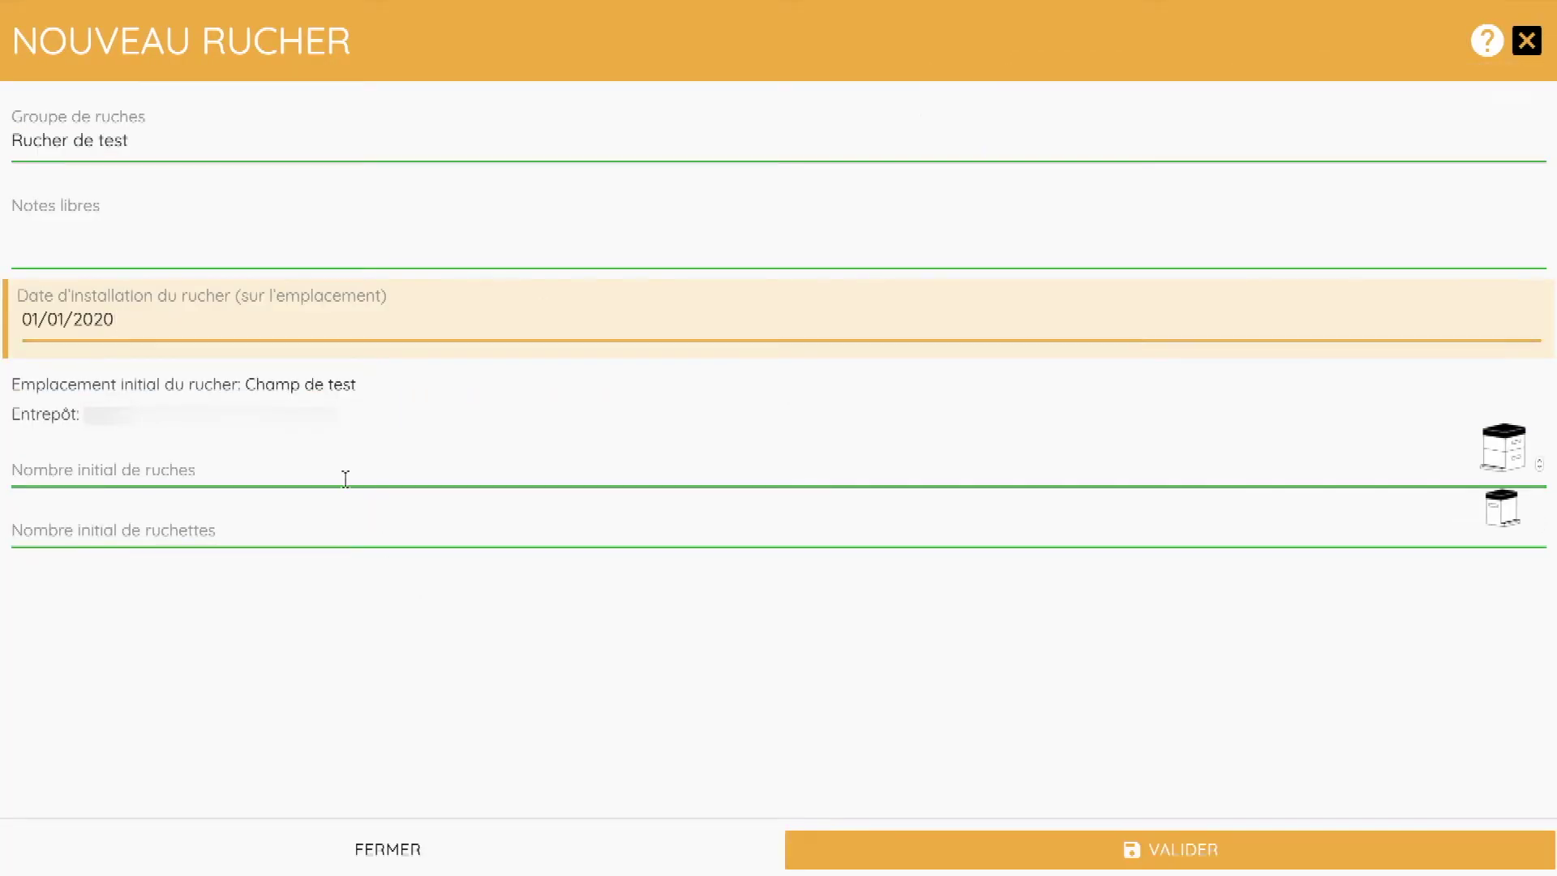
click(343, 476)
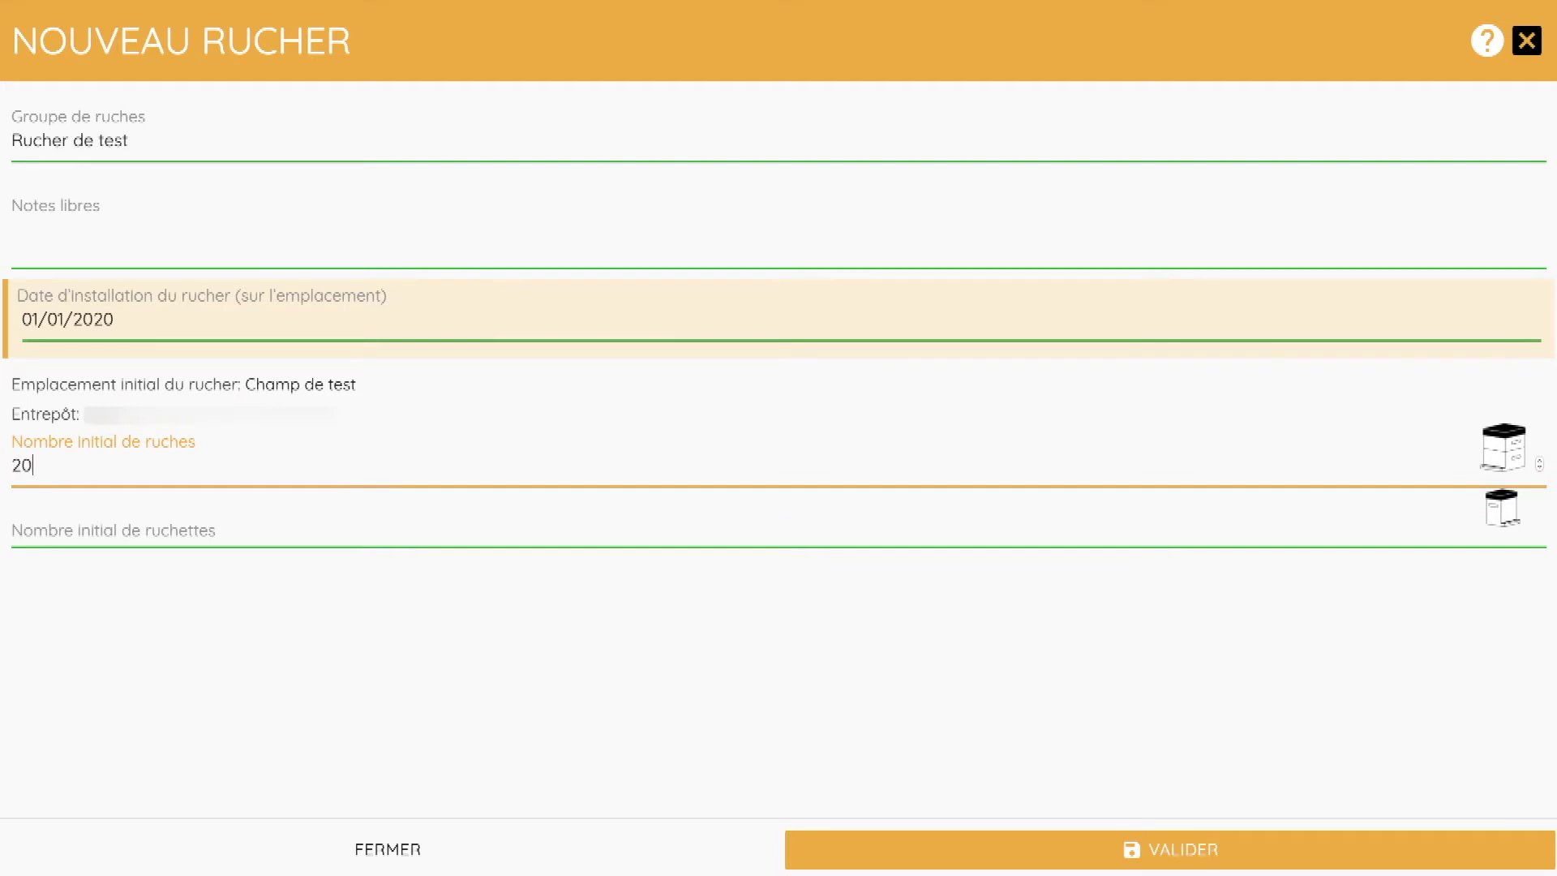
click(1107, 848)
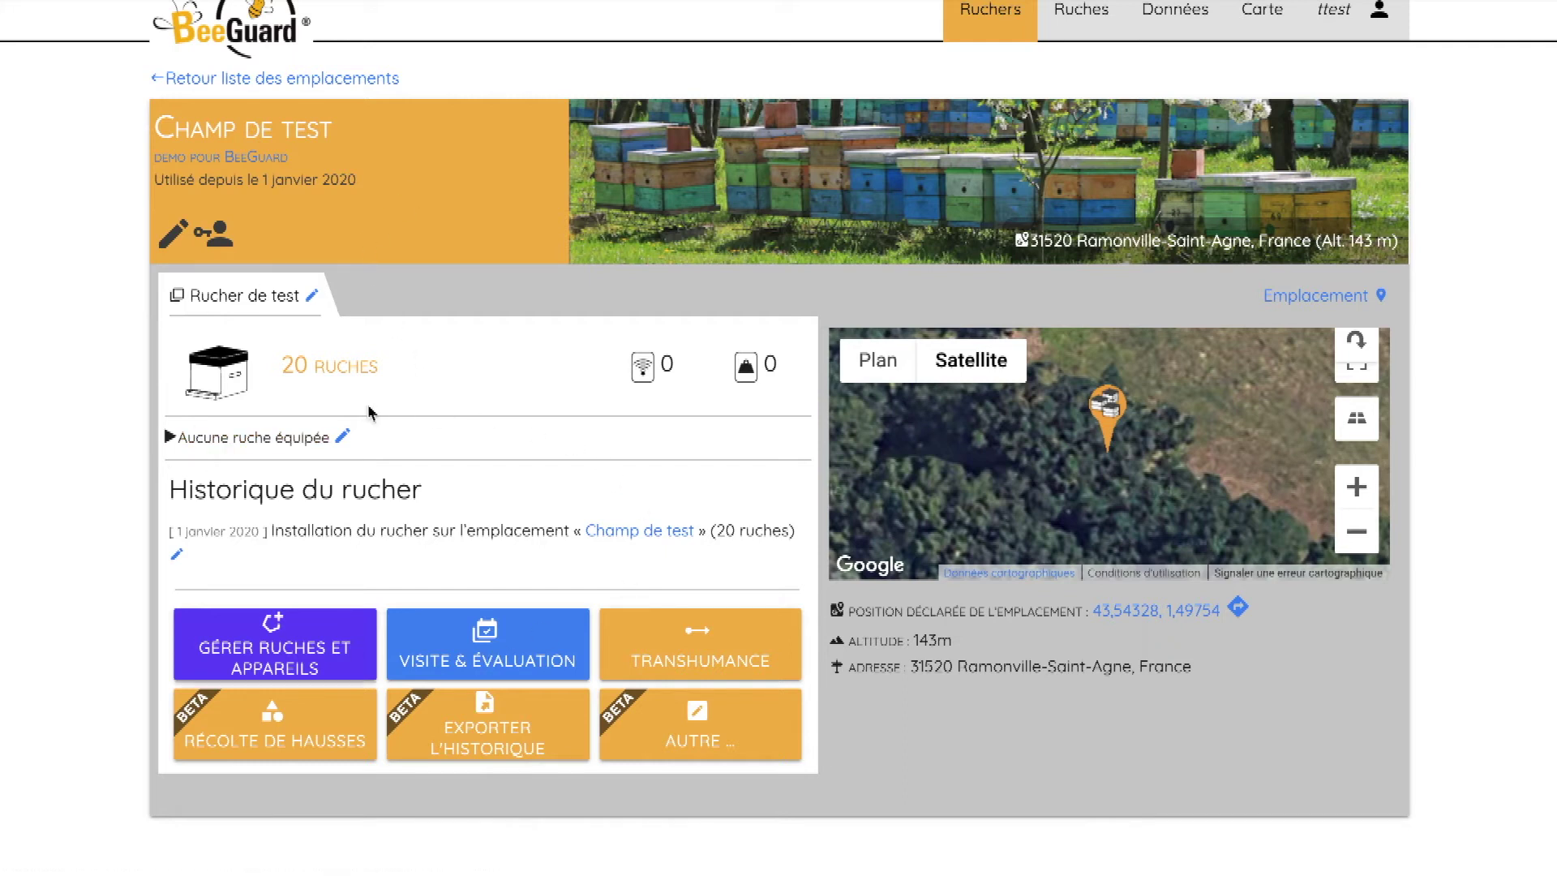
- Open the apiary's hive and device management and install weather station RG_2209 on Rucher de test
click(307, 631)
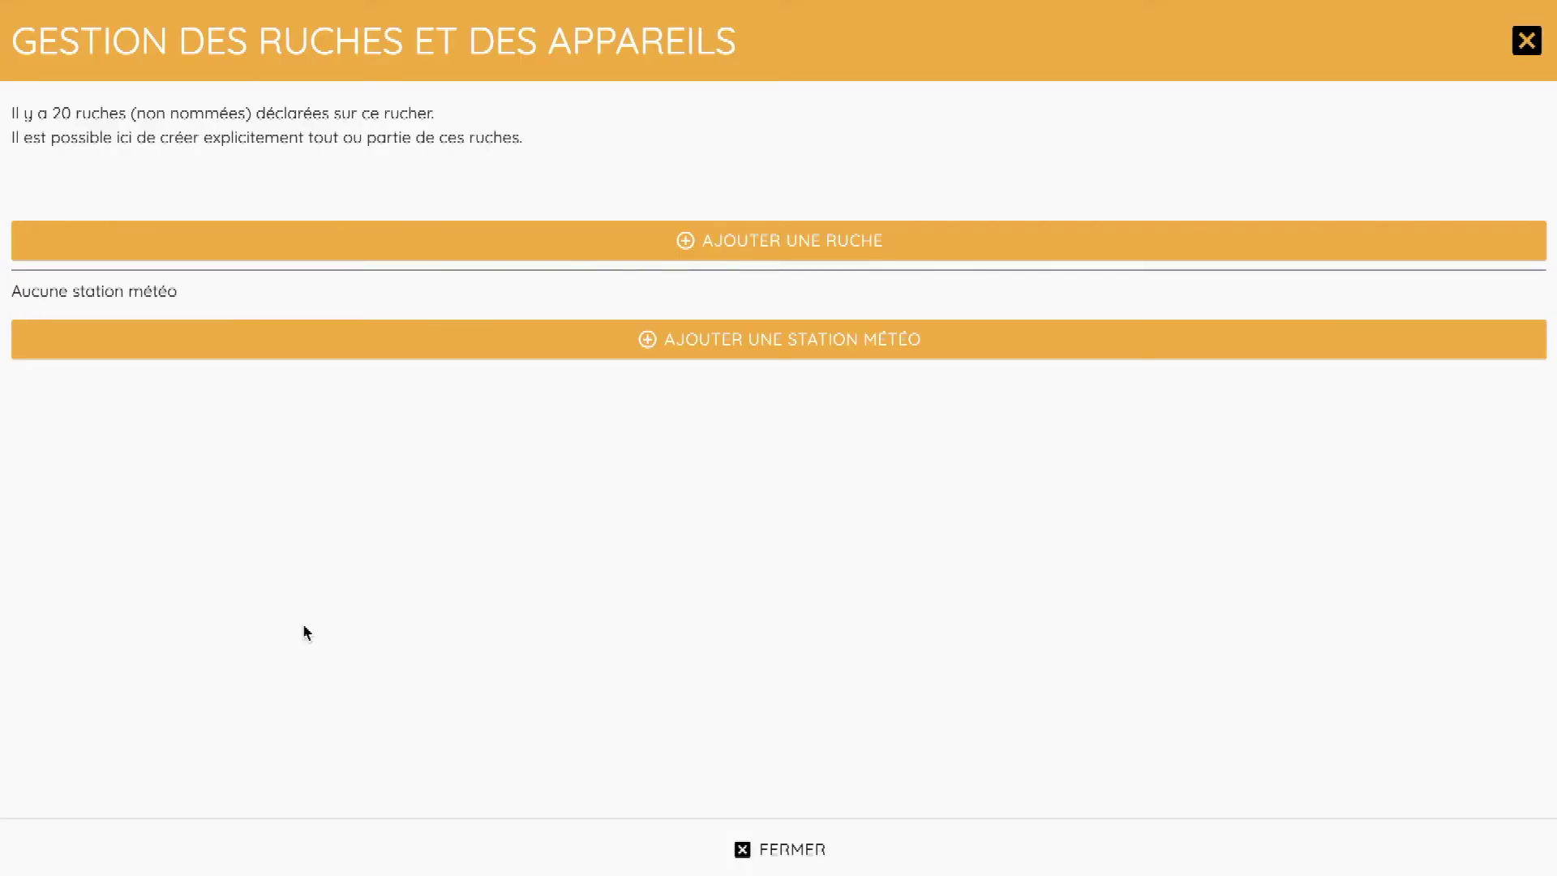
click(724, 341)
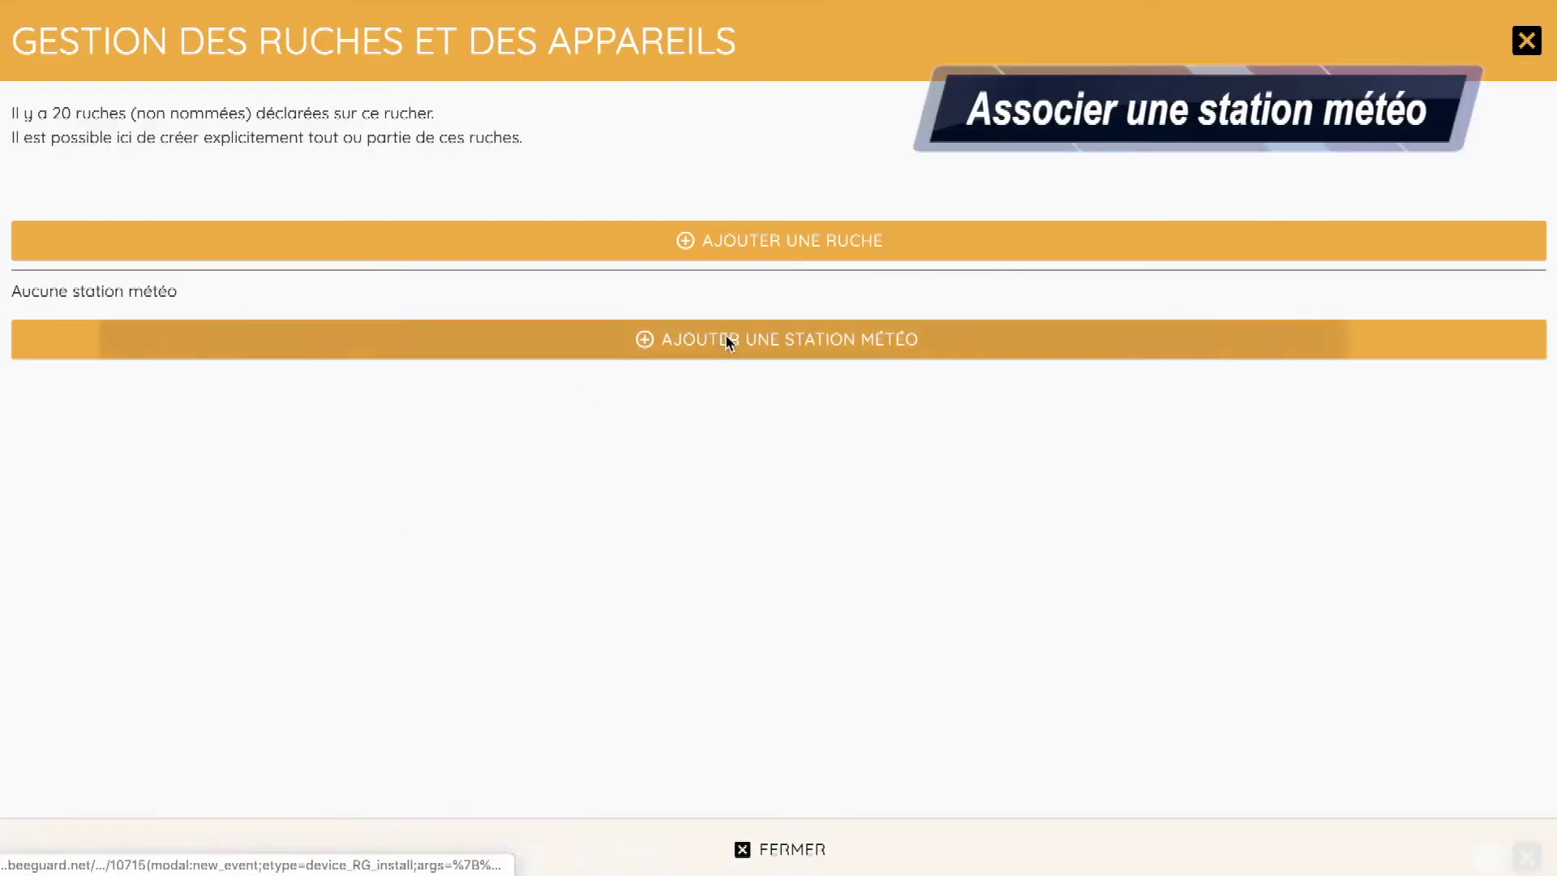
click(407, 365)
click(400, 451)
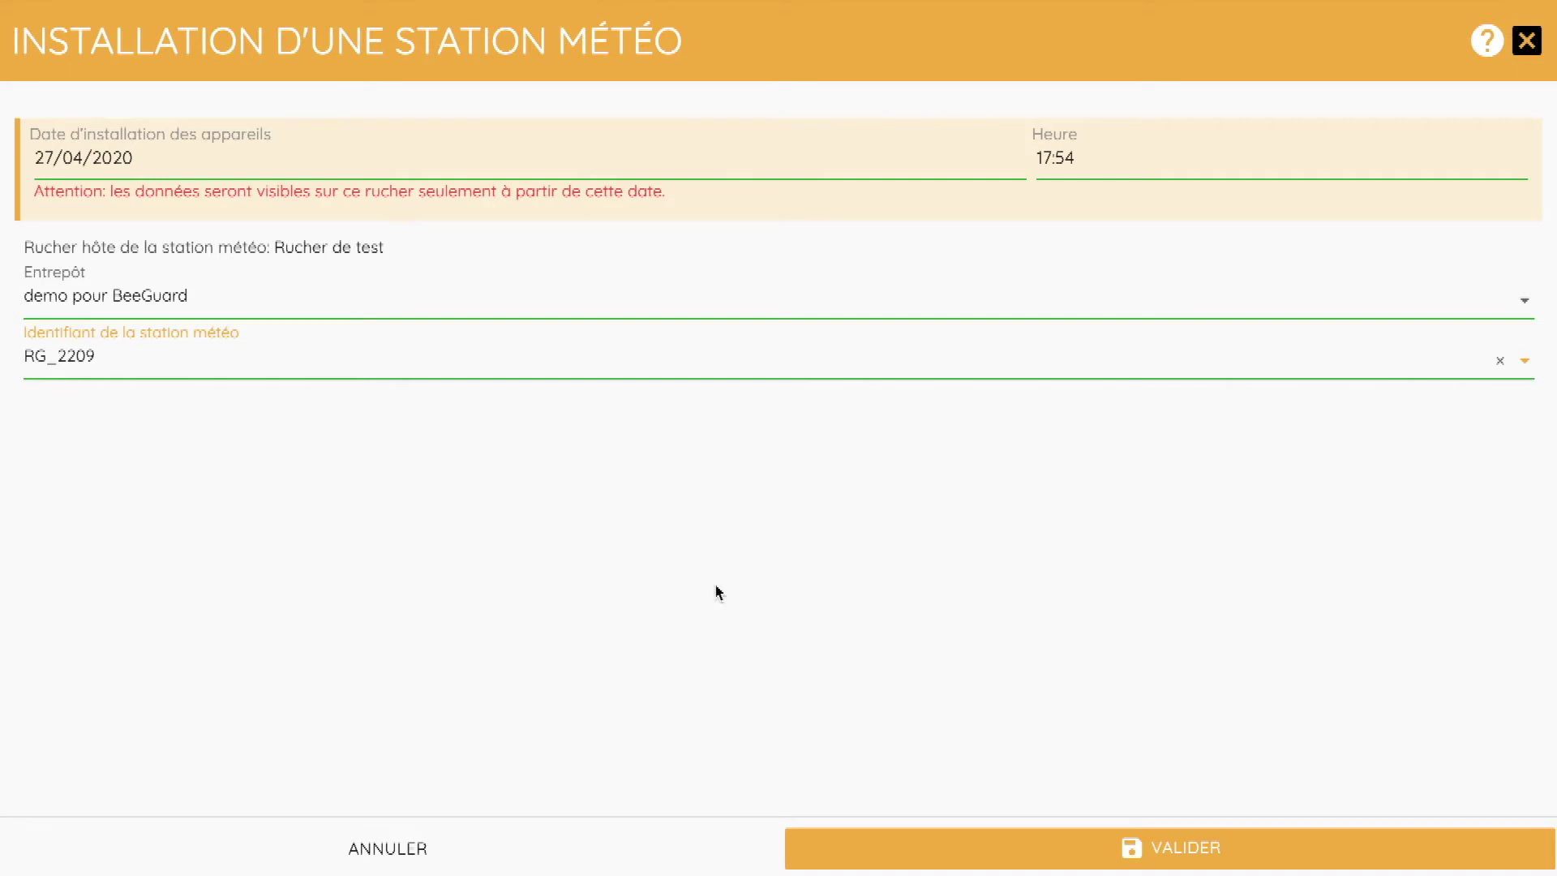
click(925, 858)
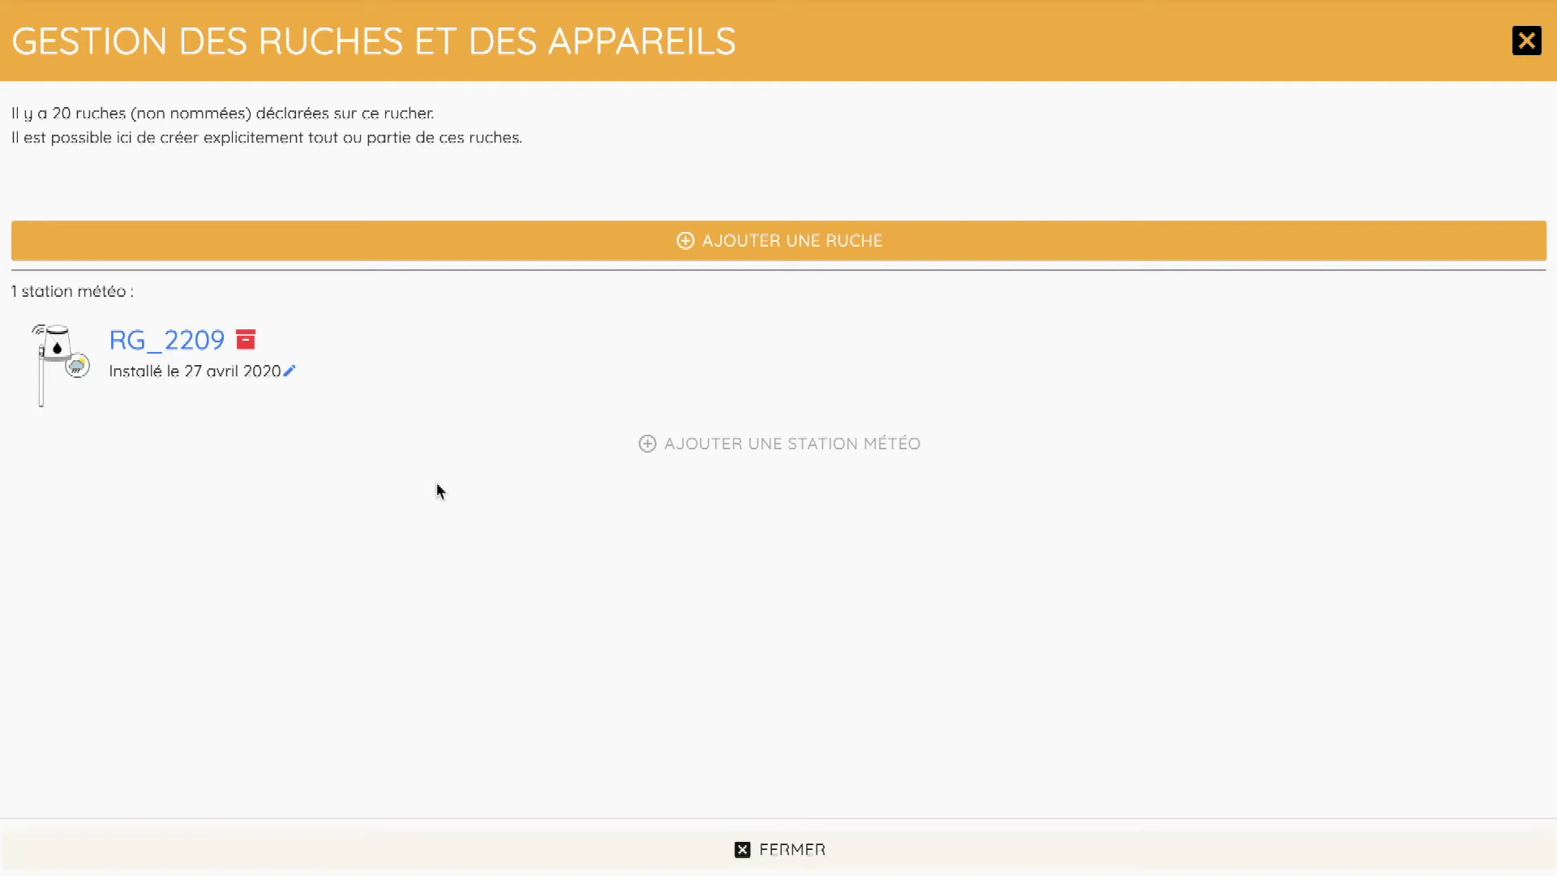
- Add a named hive "Ruche #154" to the apiary, keeping the full-size hive type
click(759, 247)
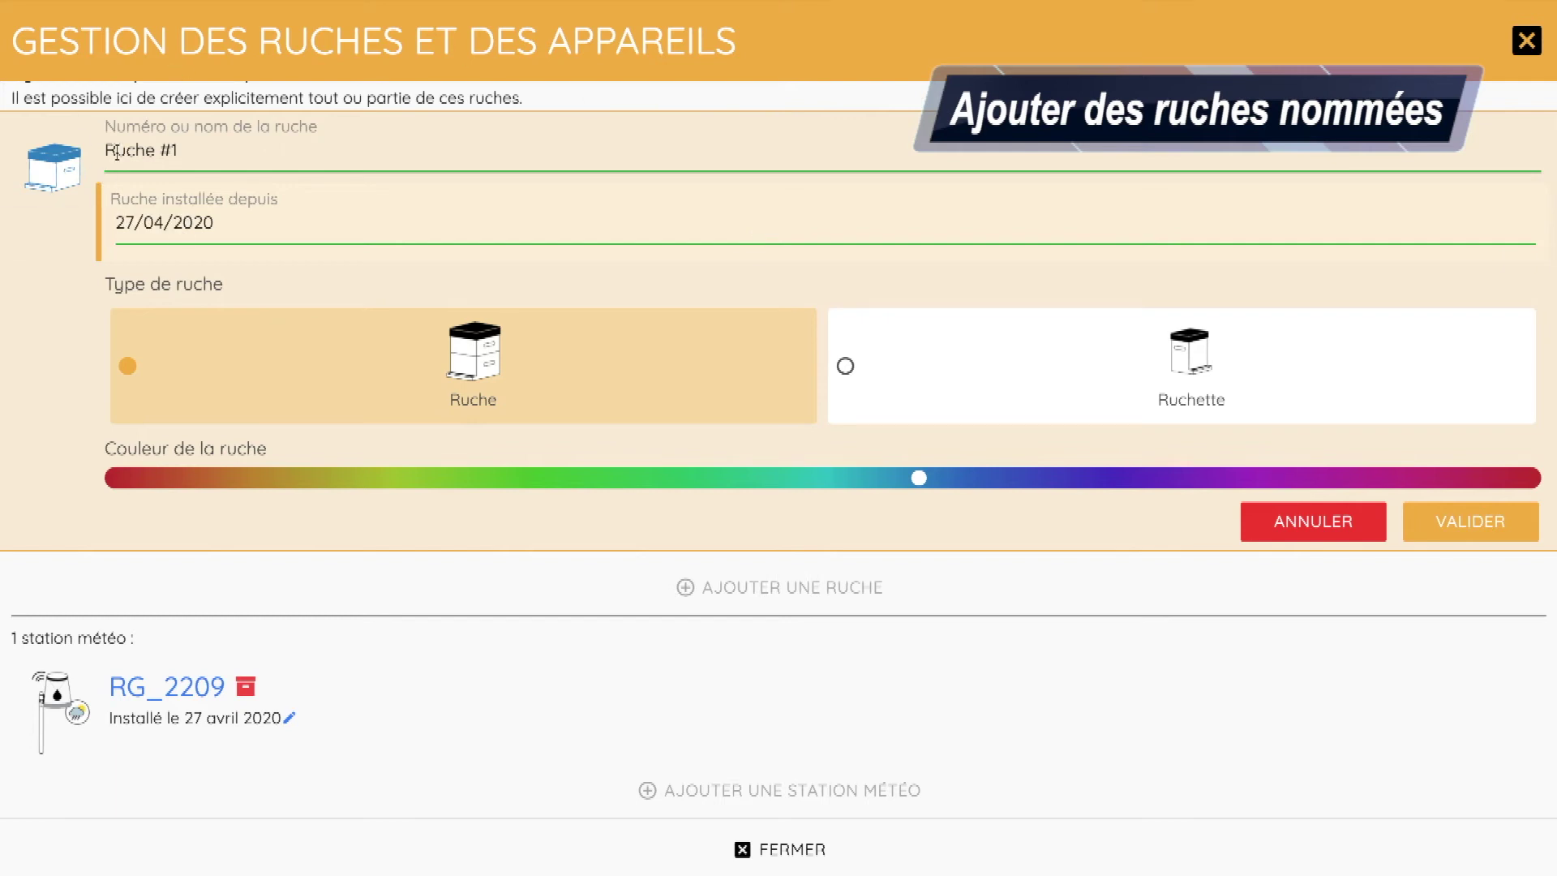
click(175, 146)
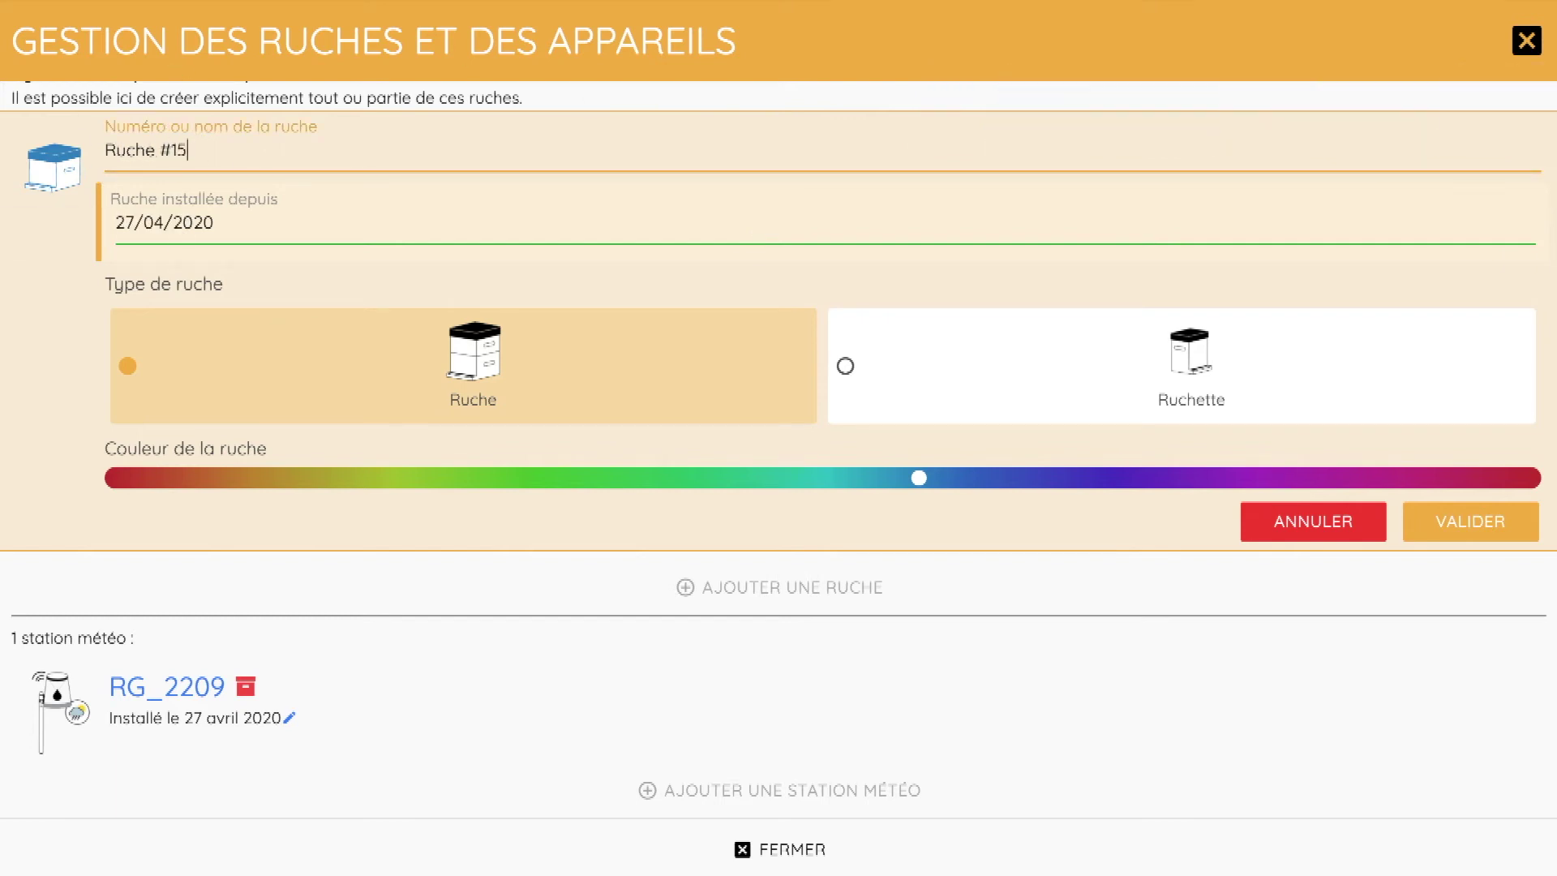
click(1437, 519)
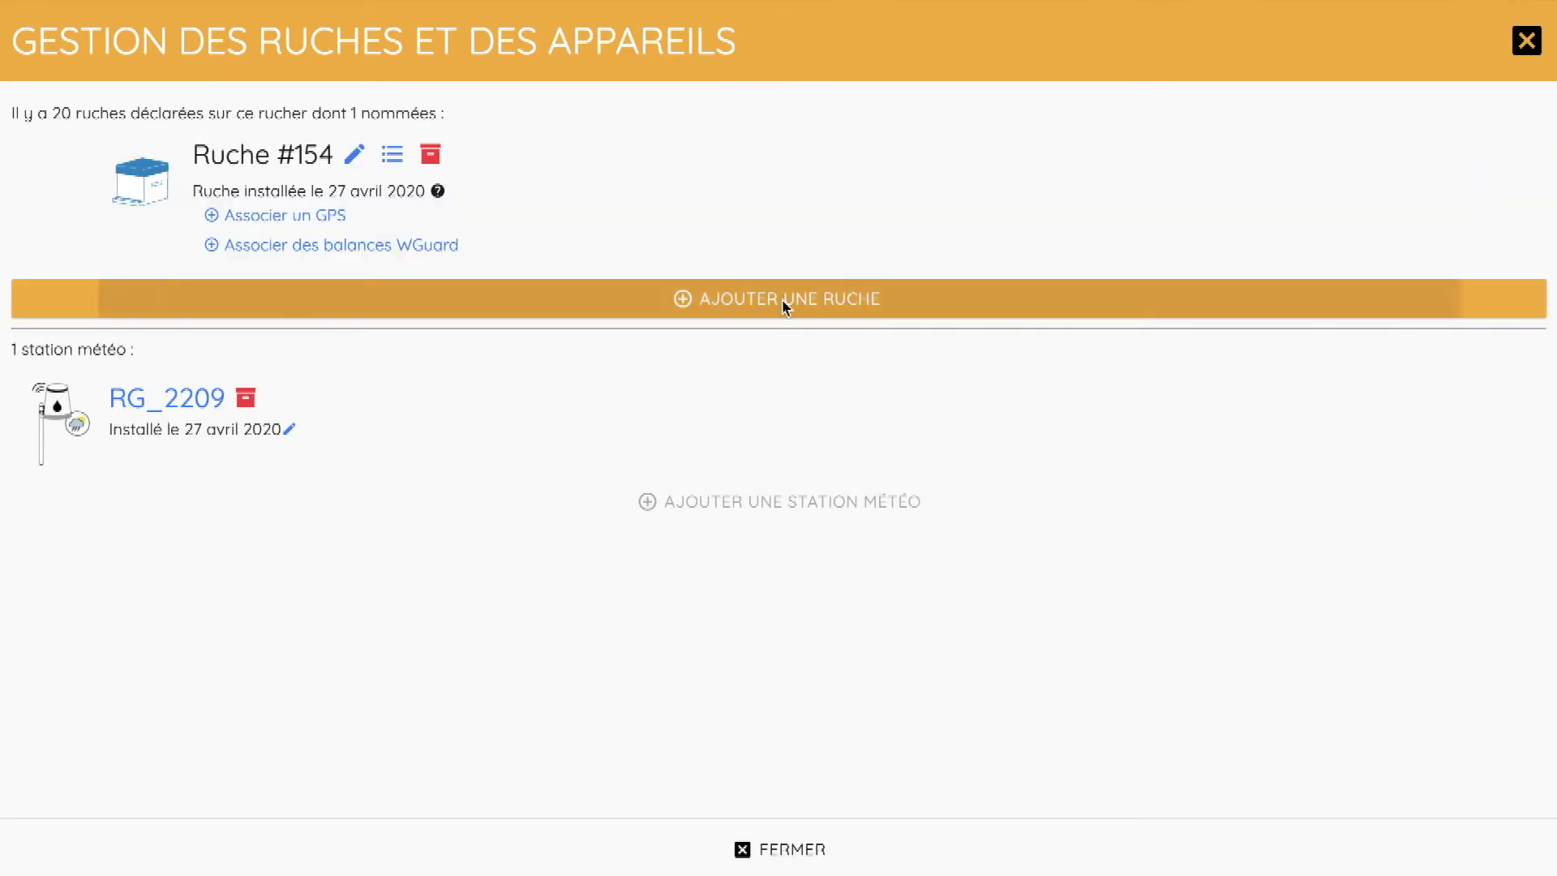
- Add two more hives, "Ruche #2" and "Ruche #3", with their proposed settings
click(786, 300)
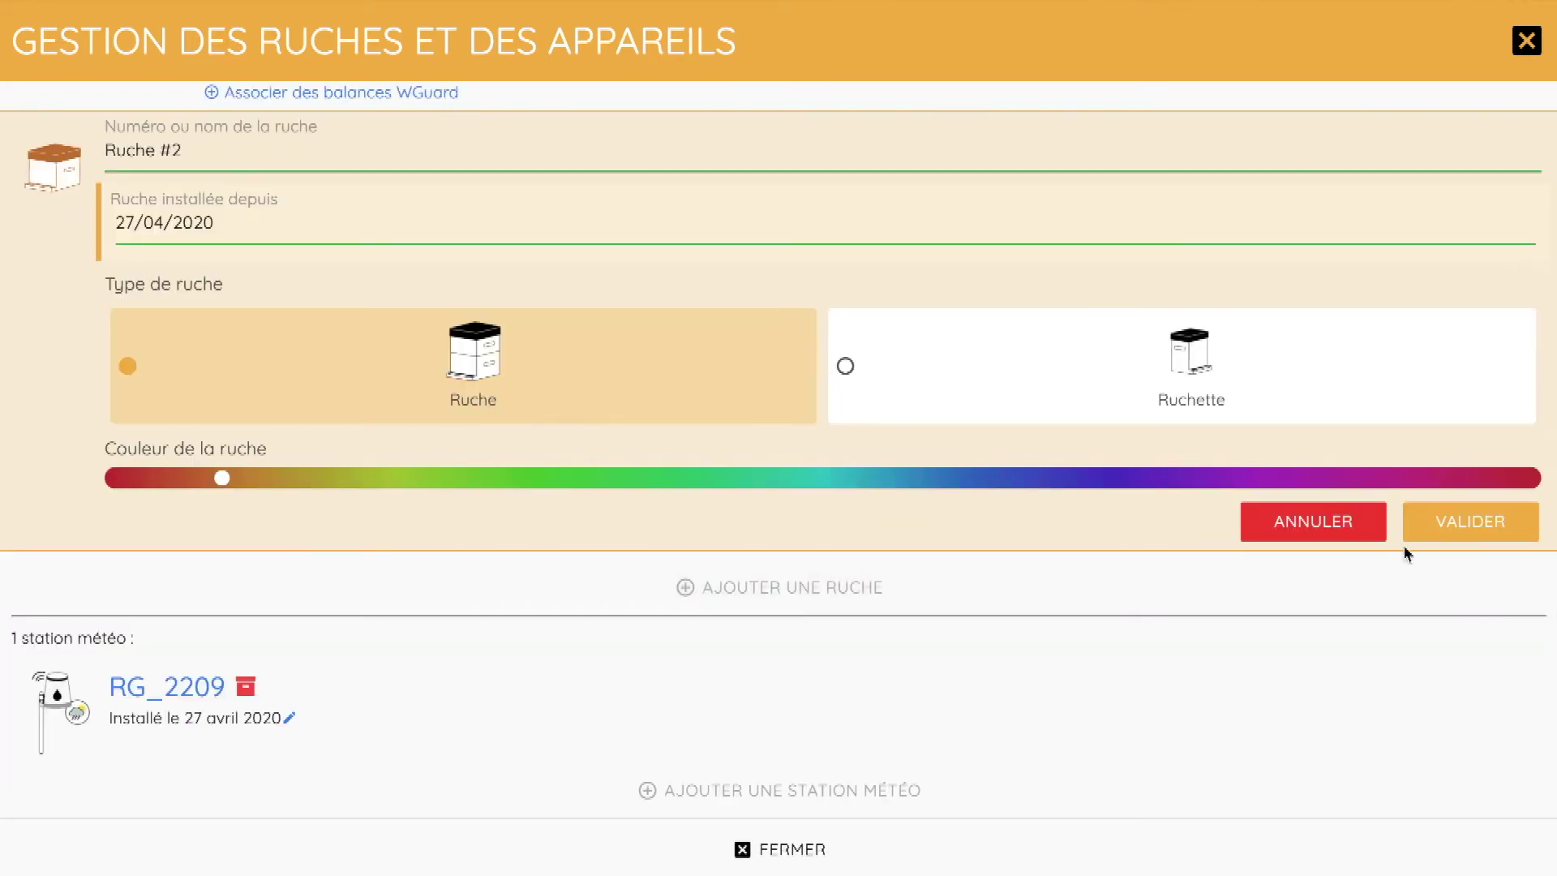
click(1443, 527)
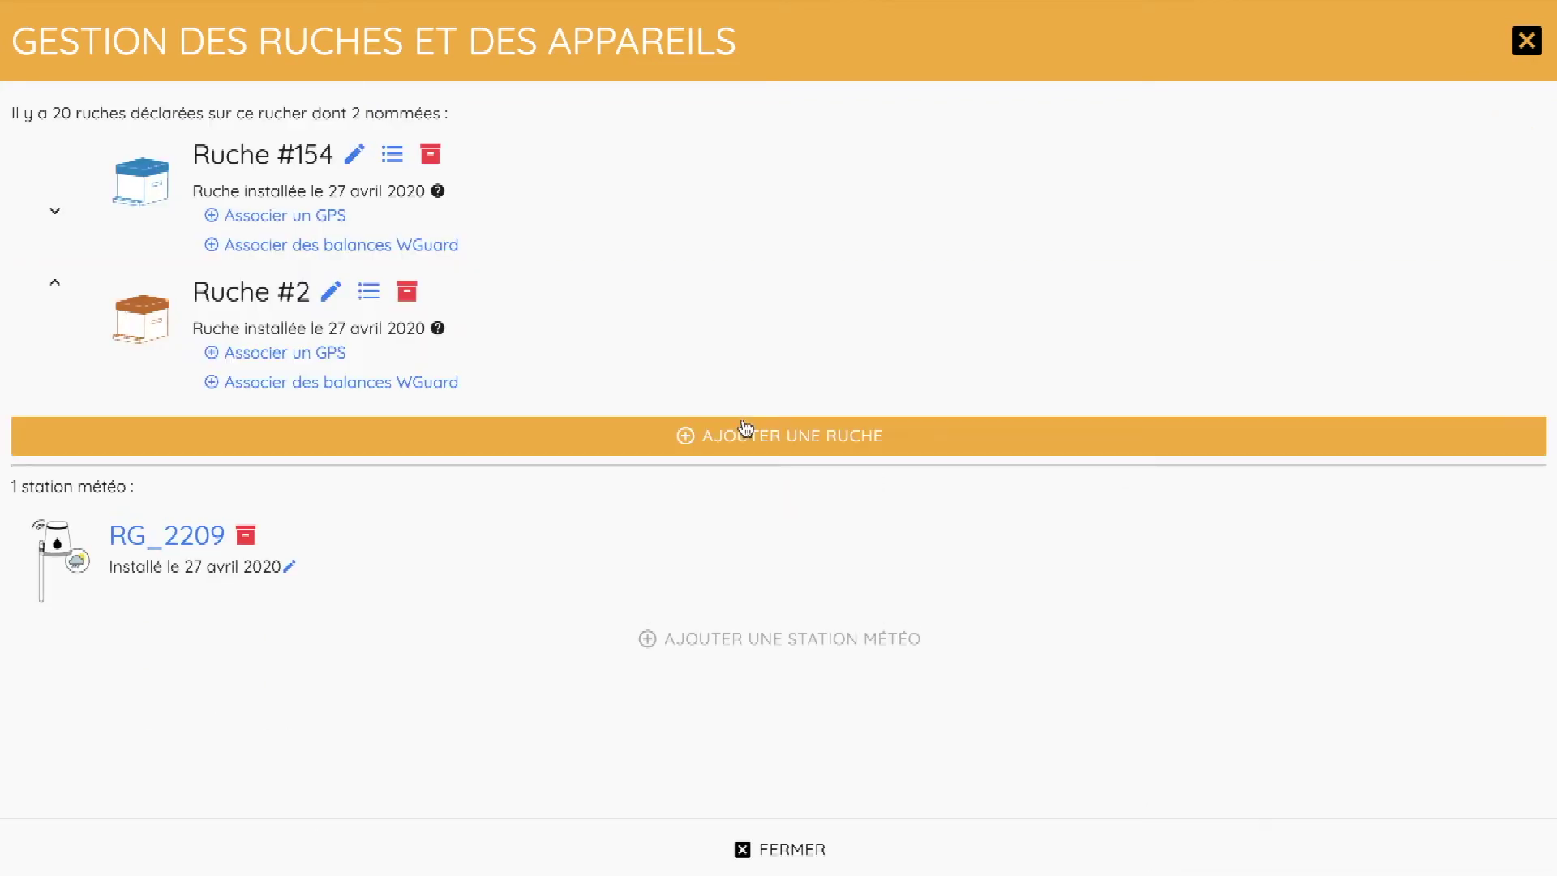
click(733, 435)
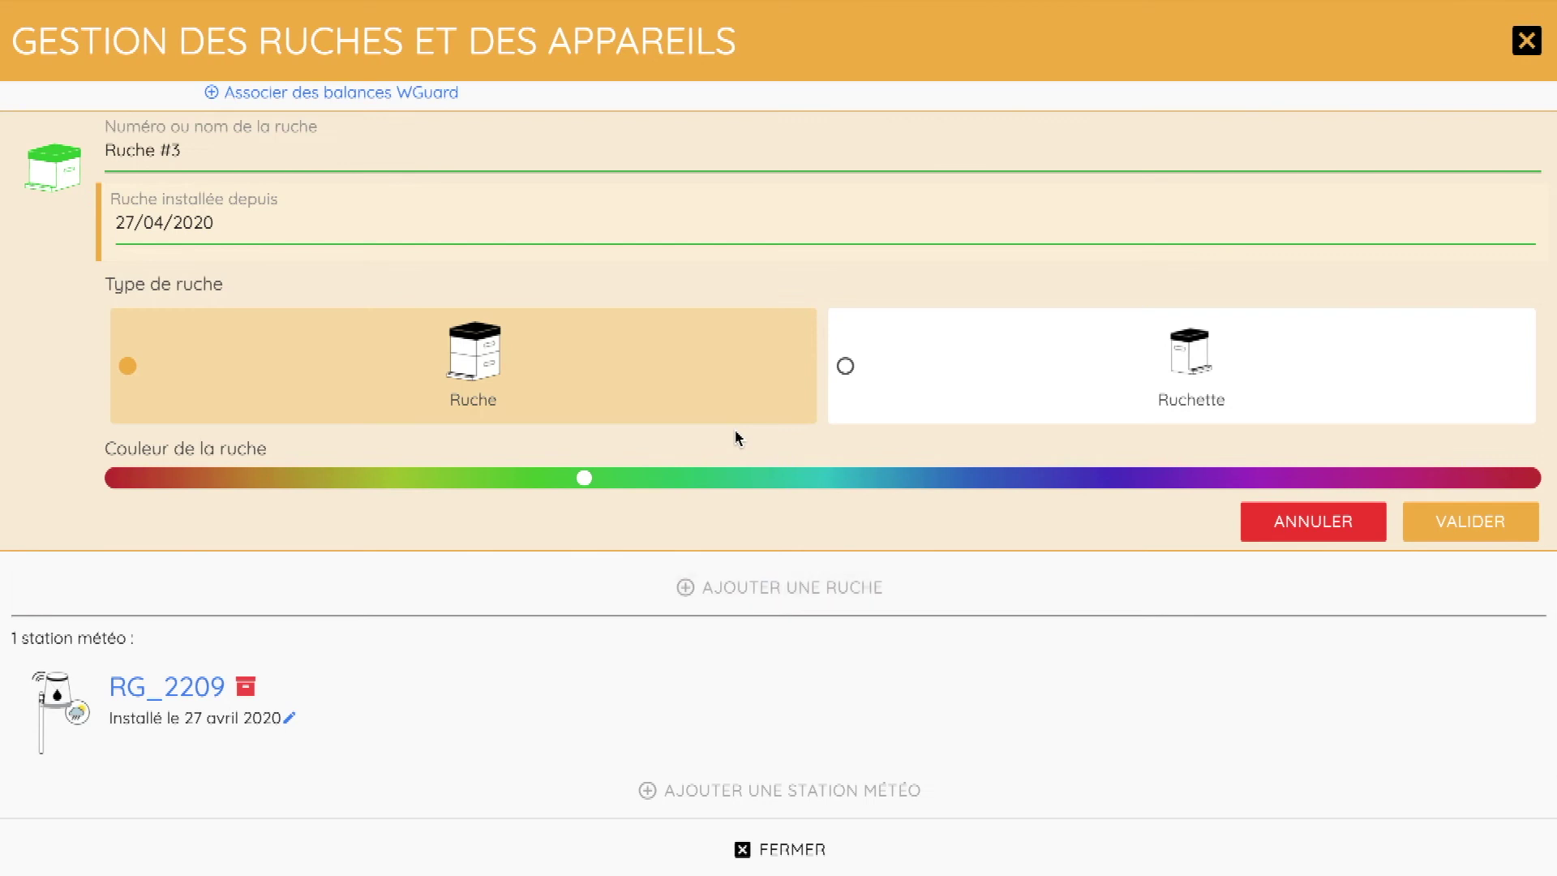
click(1472, 527)
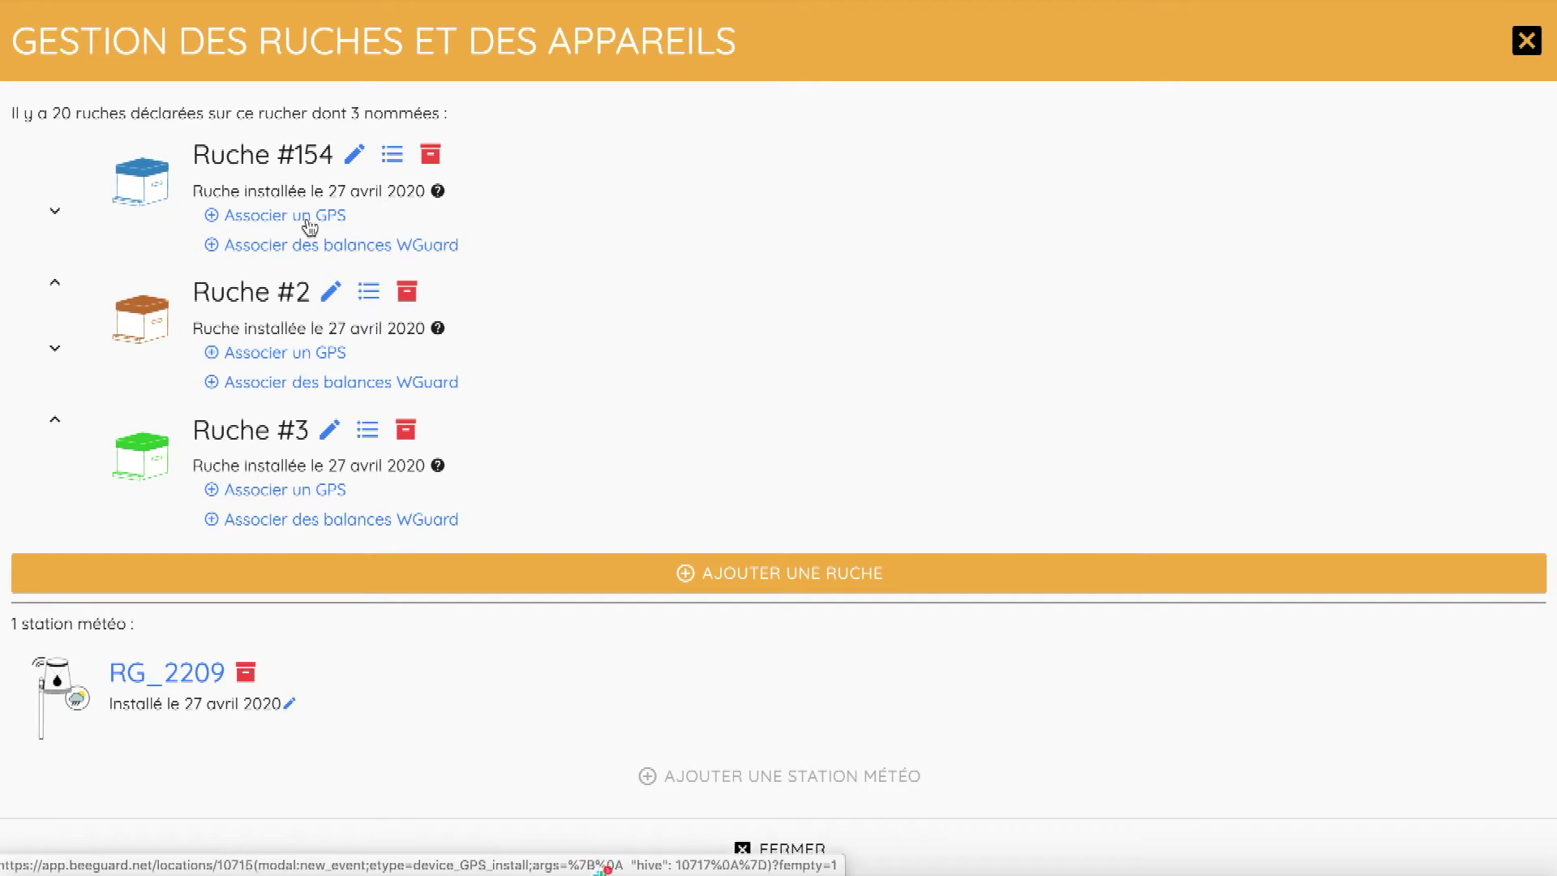
- Associate the GPS device GPSd_1714 with Ruche #154
click(308, 221)
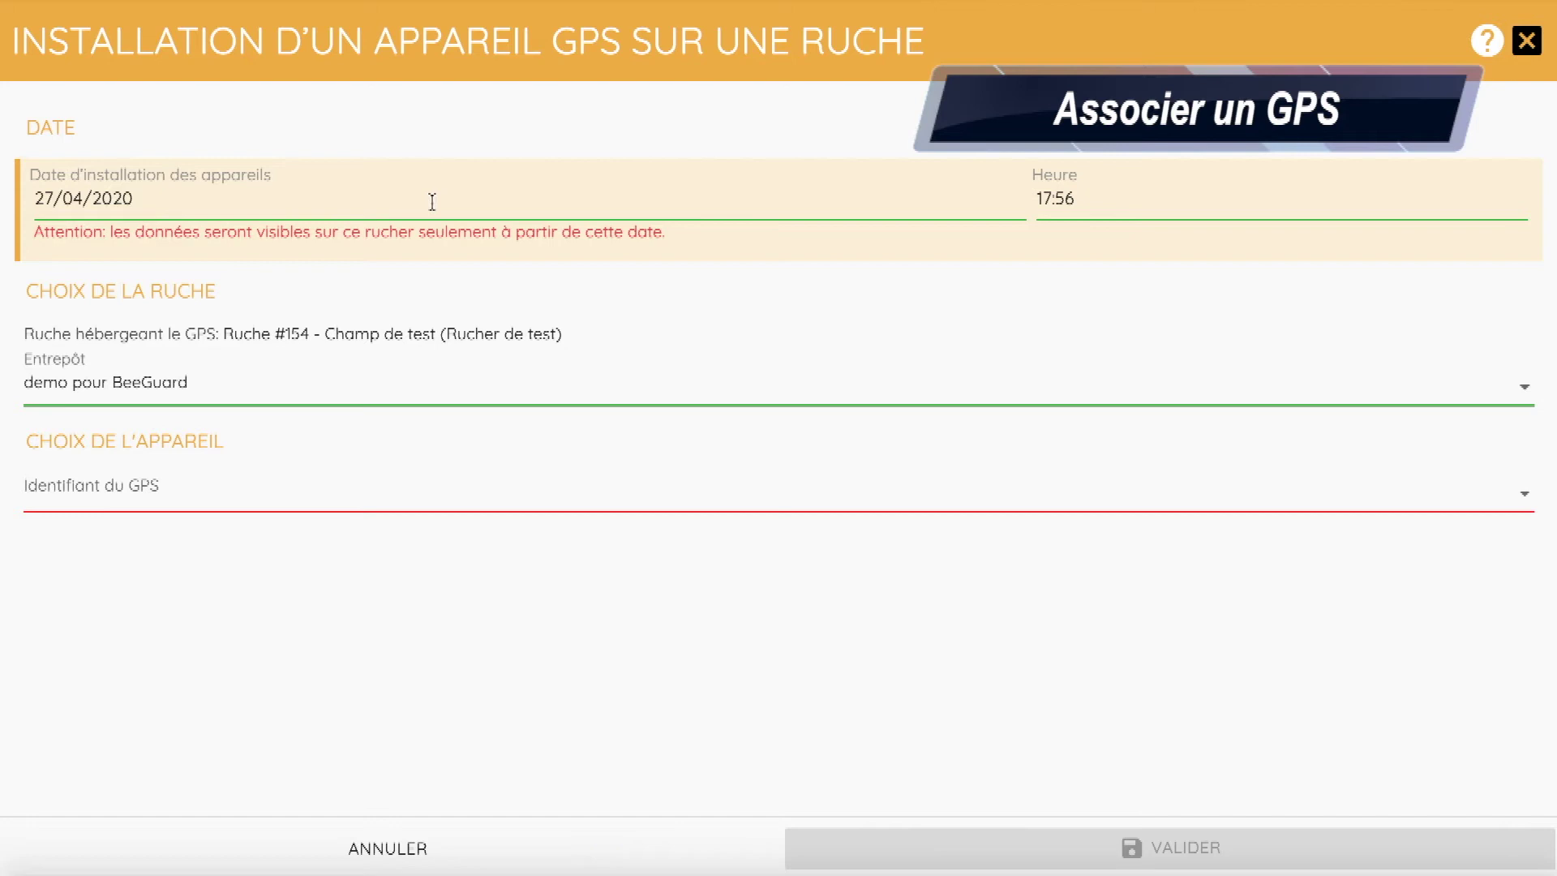
click(315, 493)
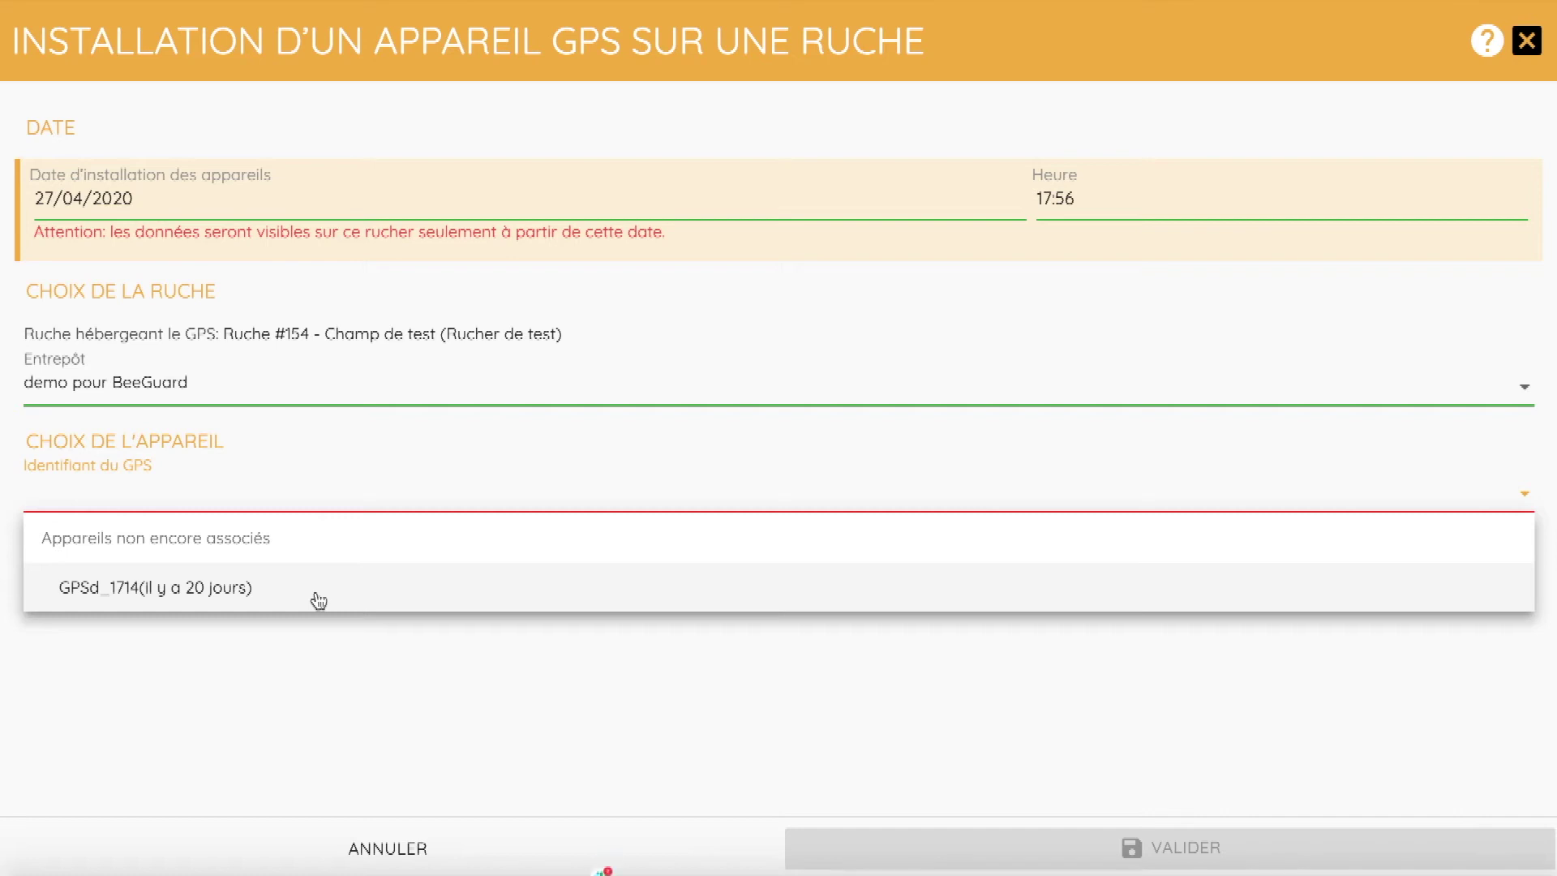
click(319, 599)
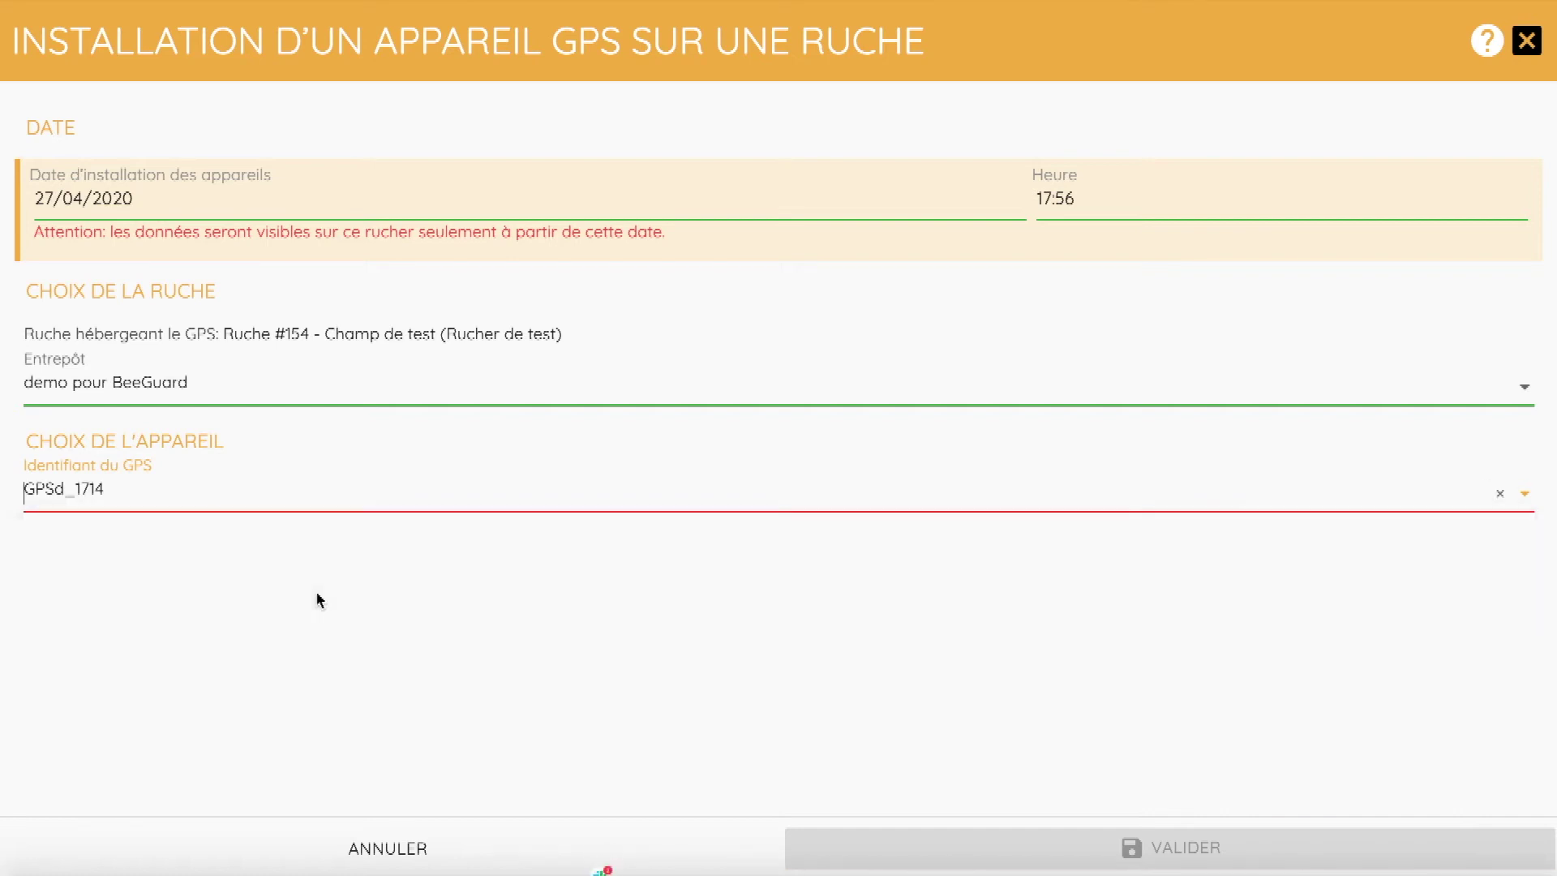
click(1099, 849)
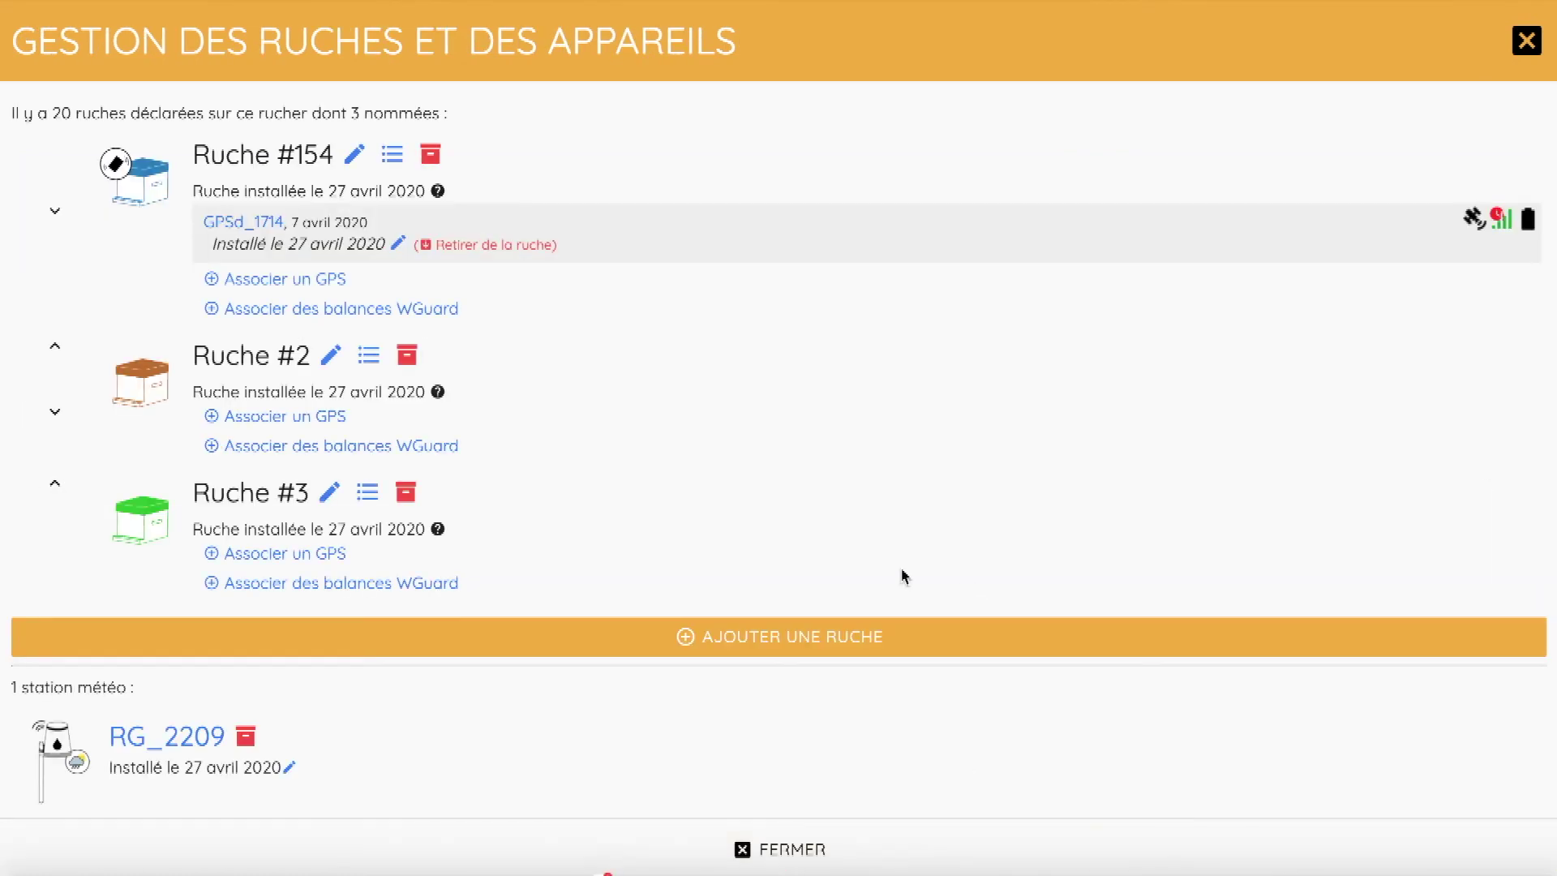
- Install the WGuard scale WG_7936 on Ruche #2 in the Avant position
click(431, 446)
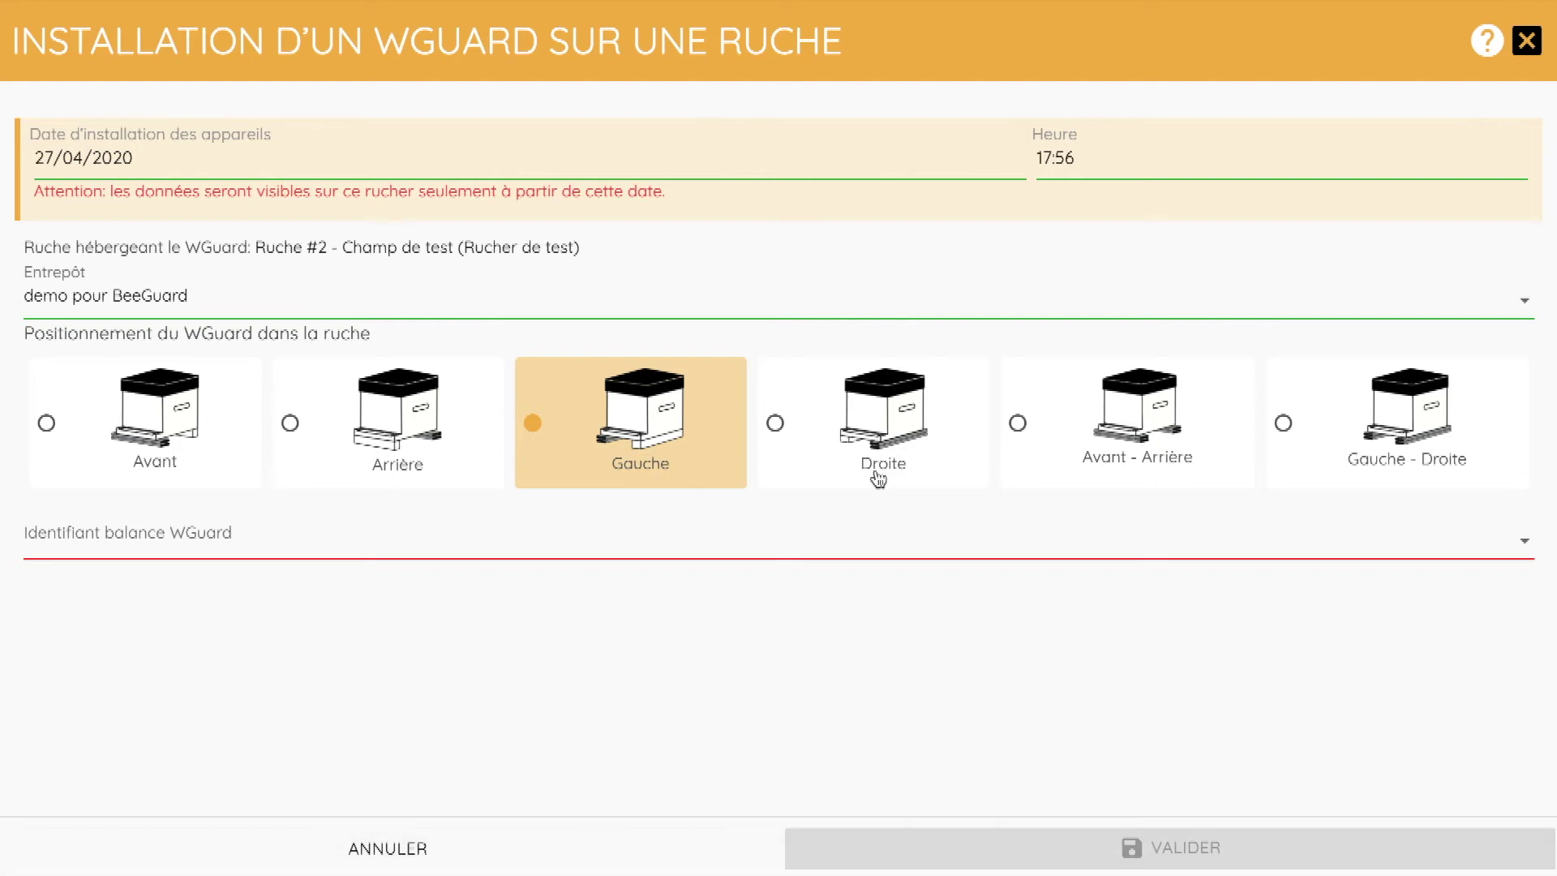
click(1019, 424)
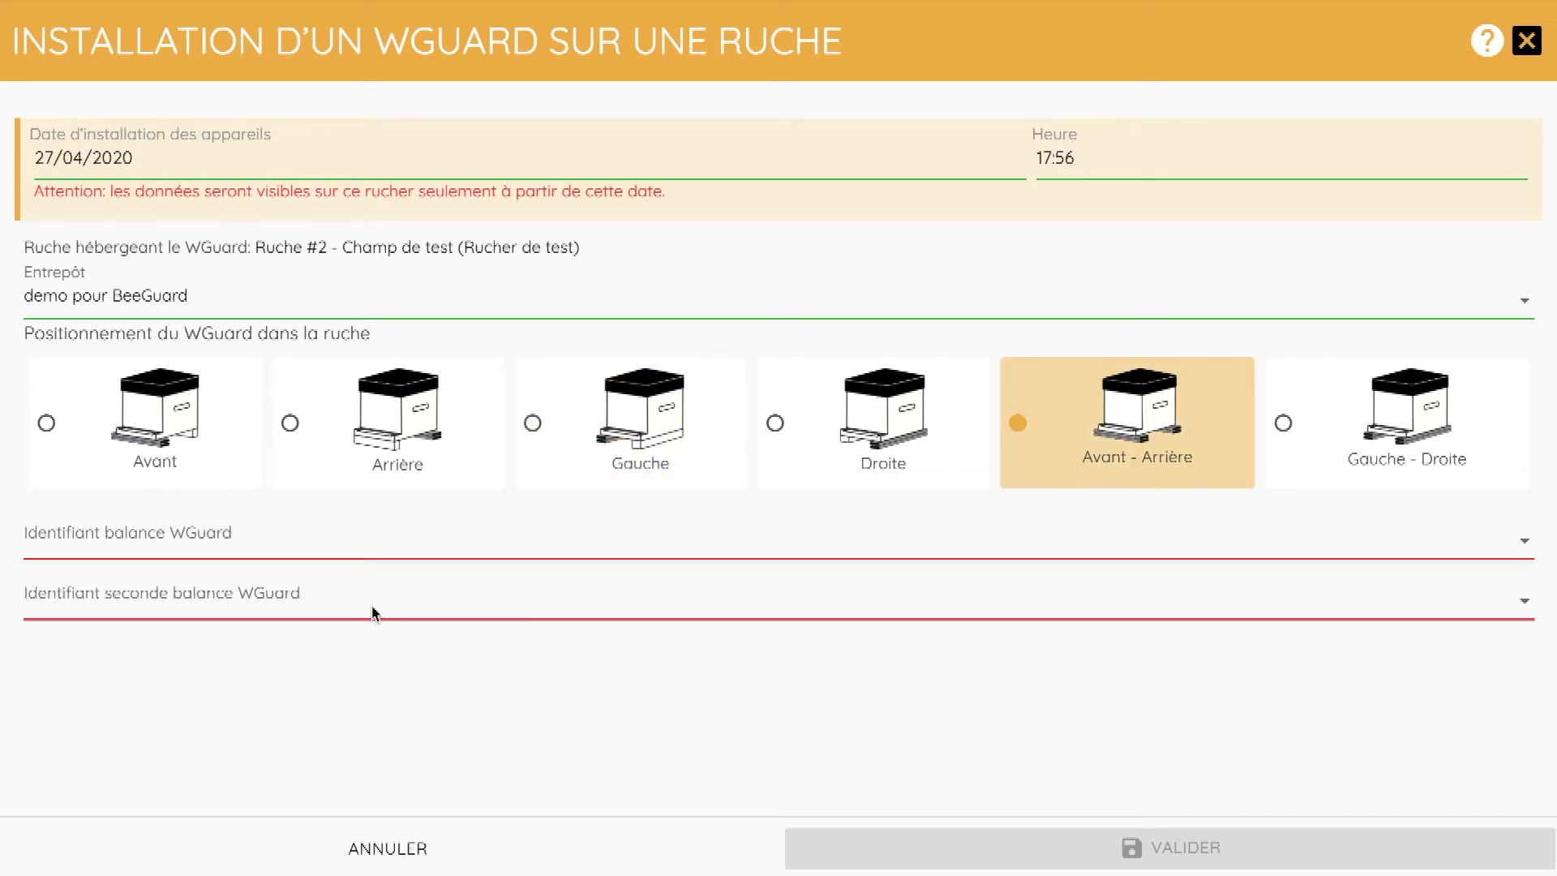
click(174, 433)
click(706, 540)
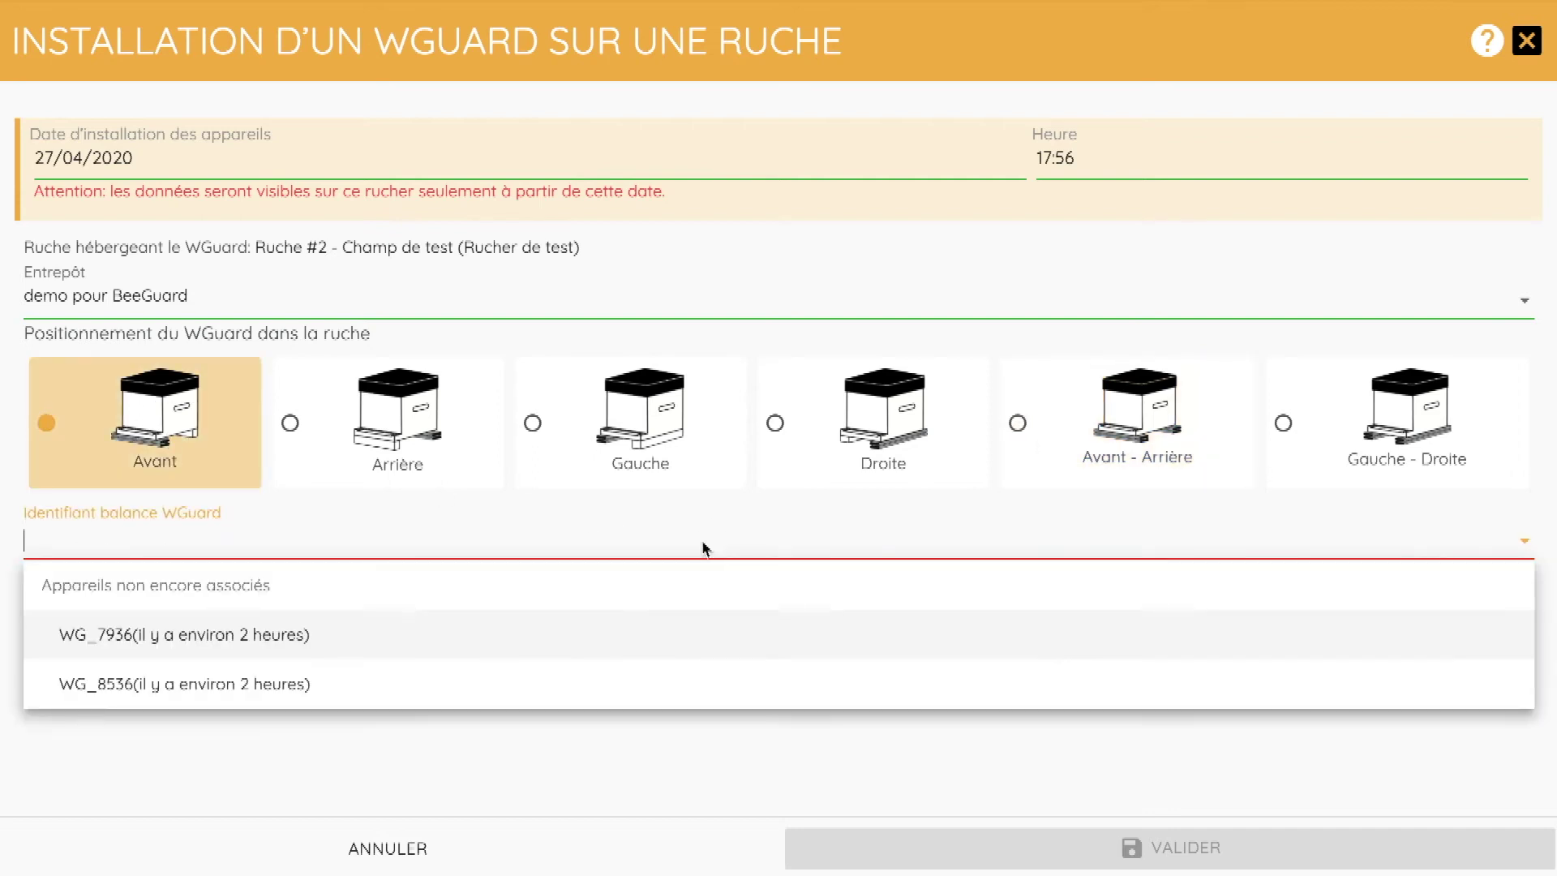
click(573, 639)
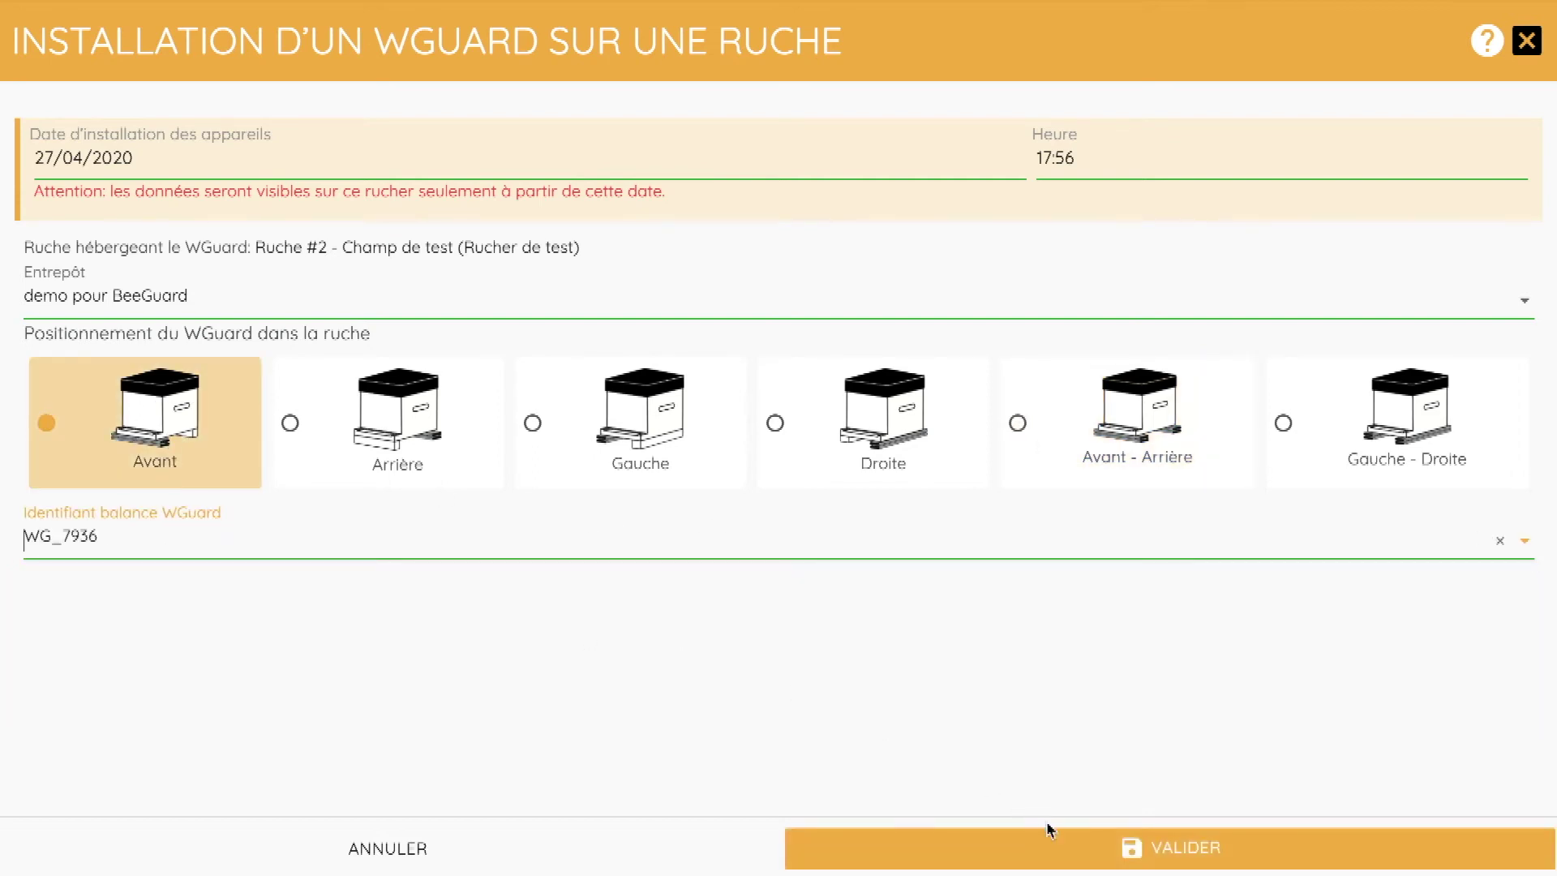
click(1054, 851)
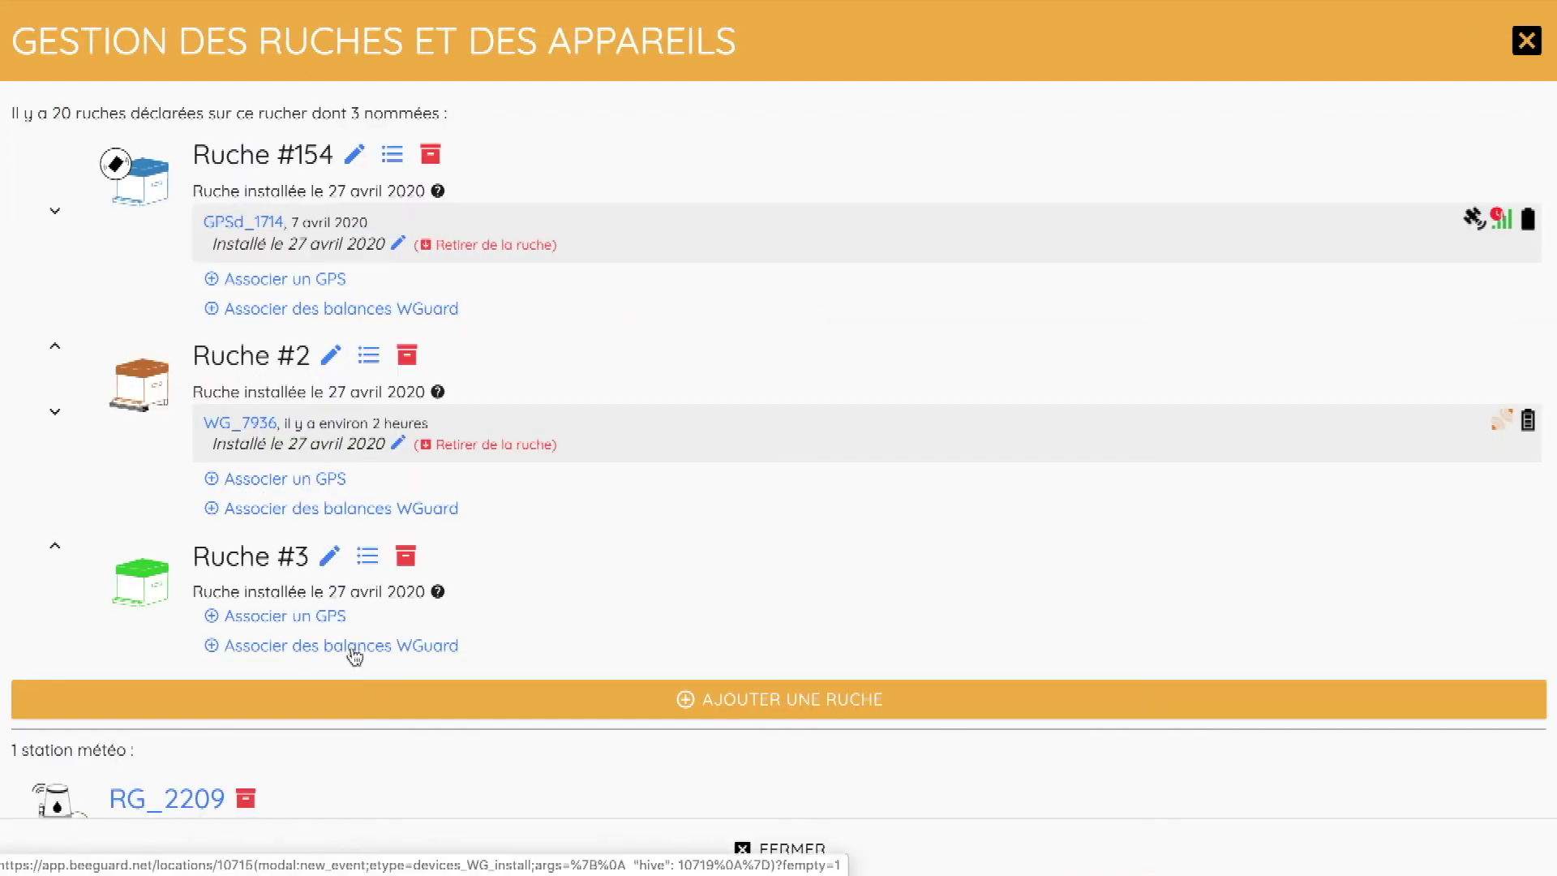
- Install the WGuard scale WG_8536 on Ruche #3 in the Avant position
click(355, 655)
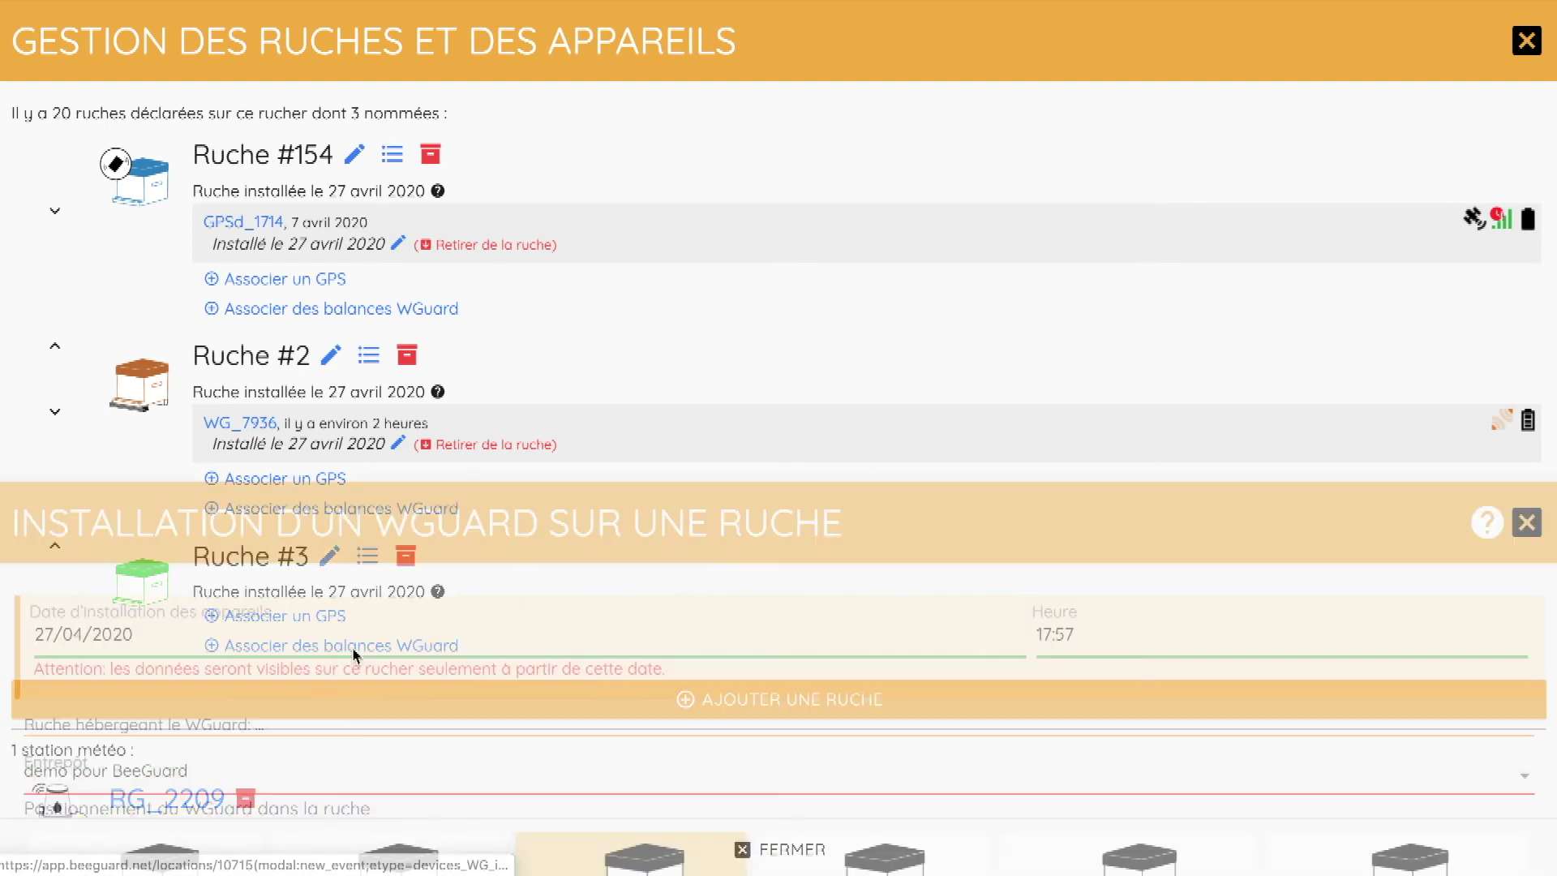
click(154, 442)
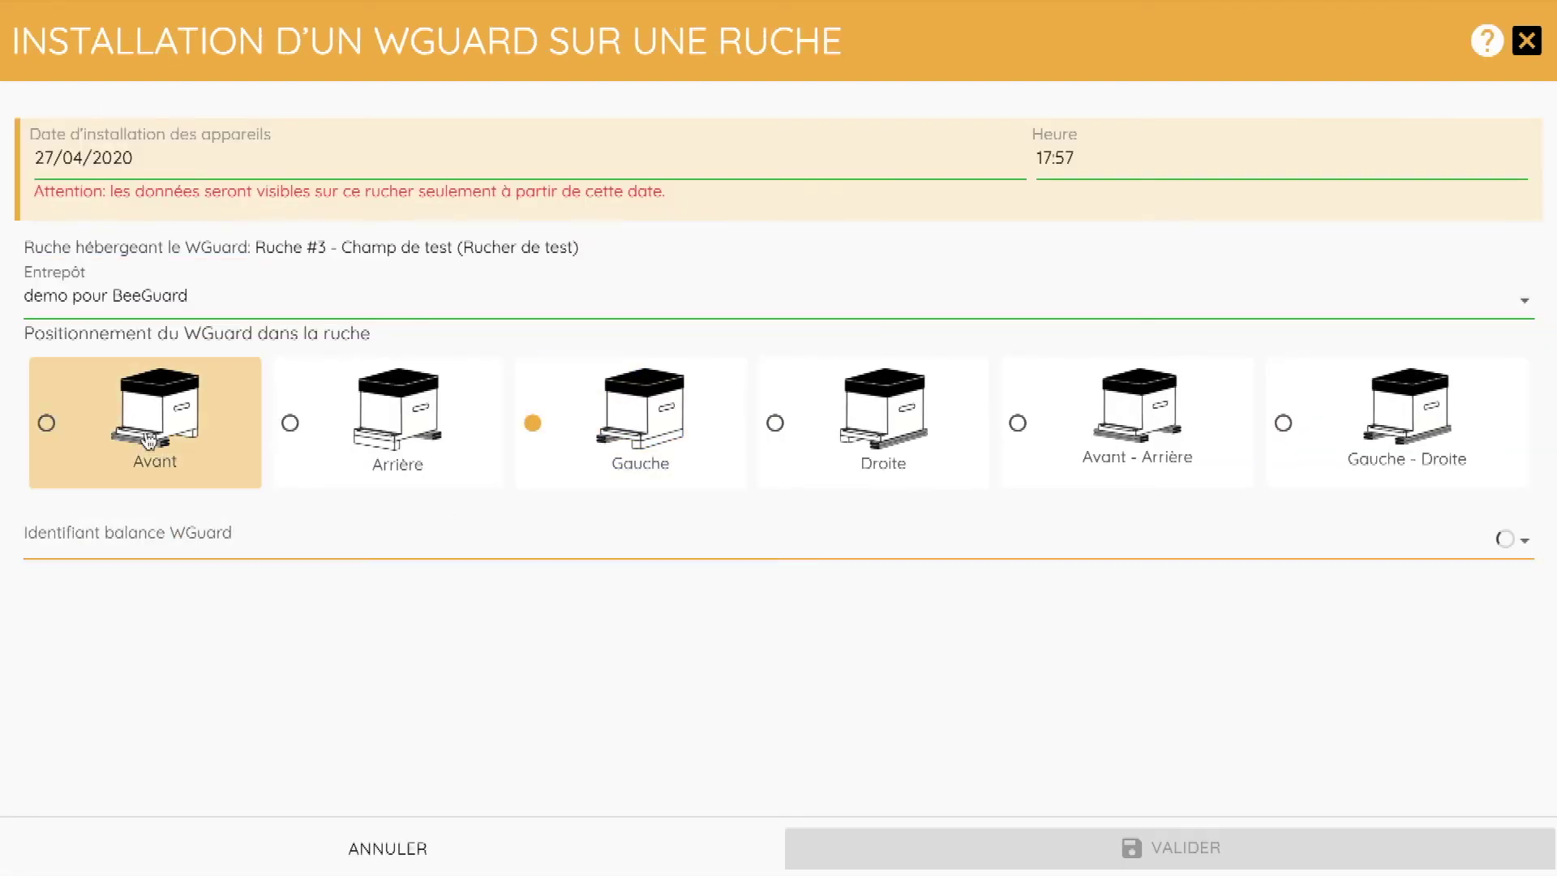
click(314, 555)
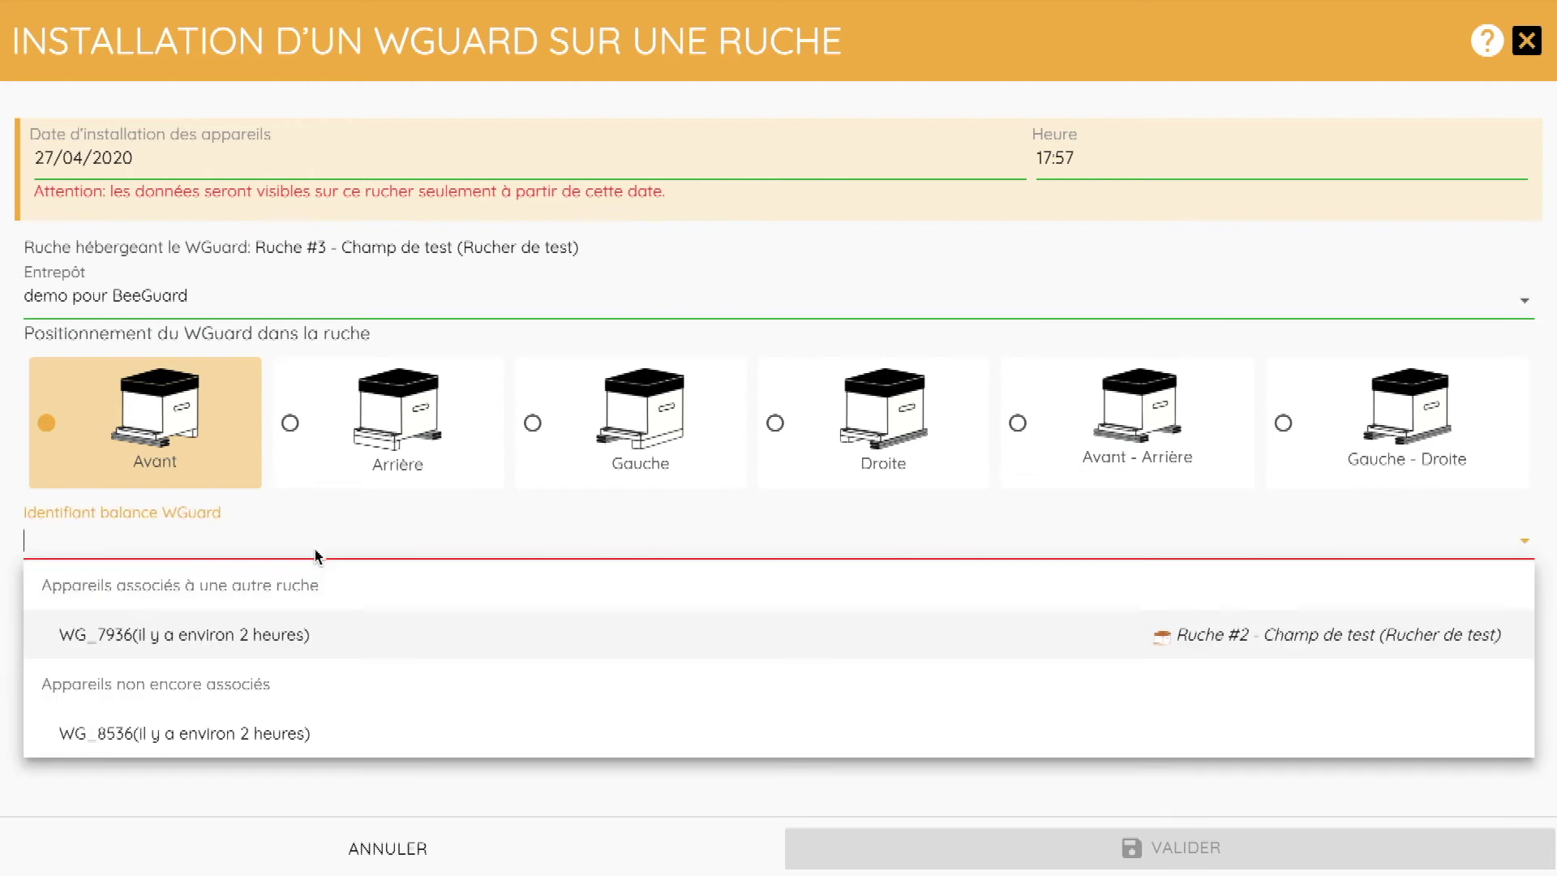
click(243, 726)
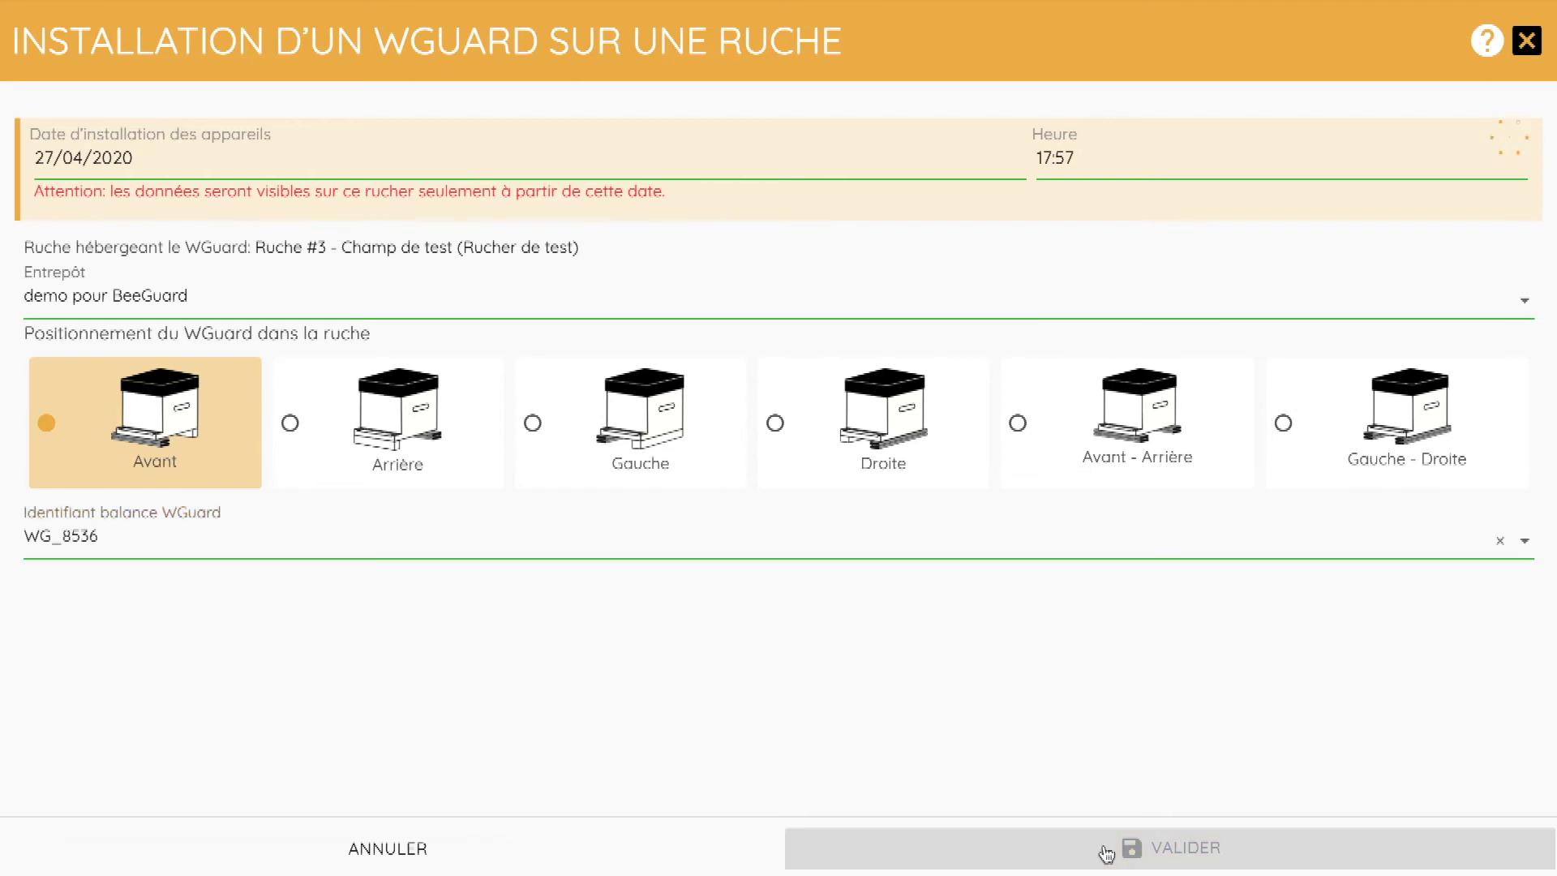
click(1107, 850)
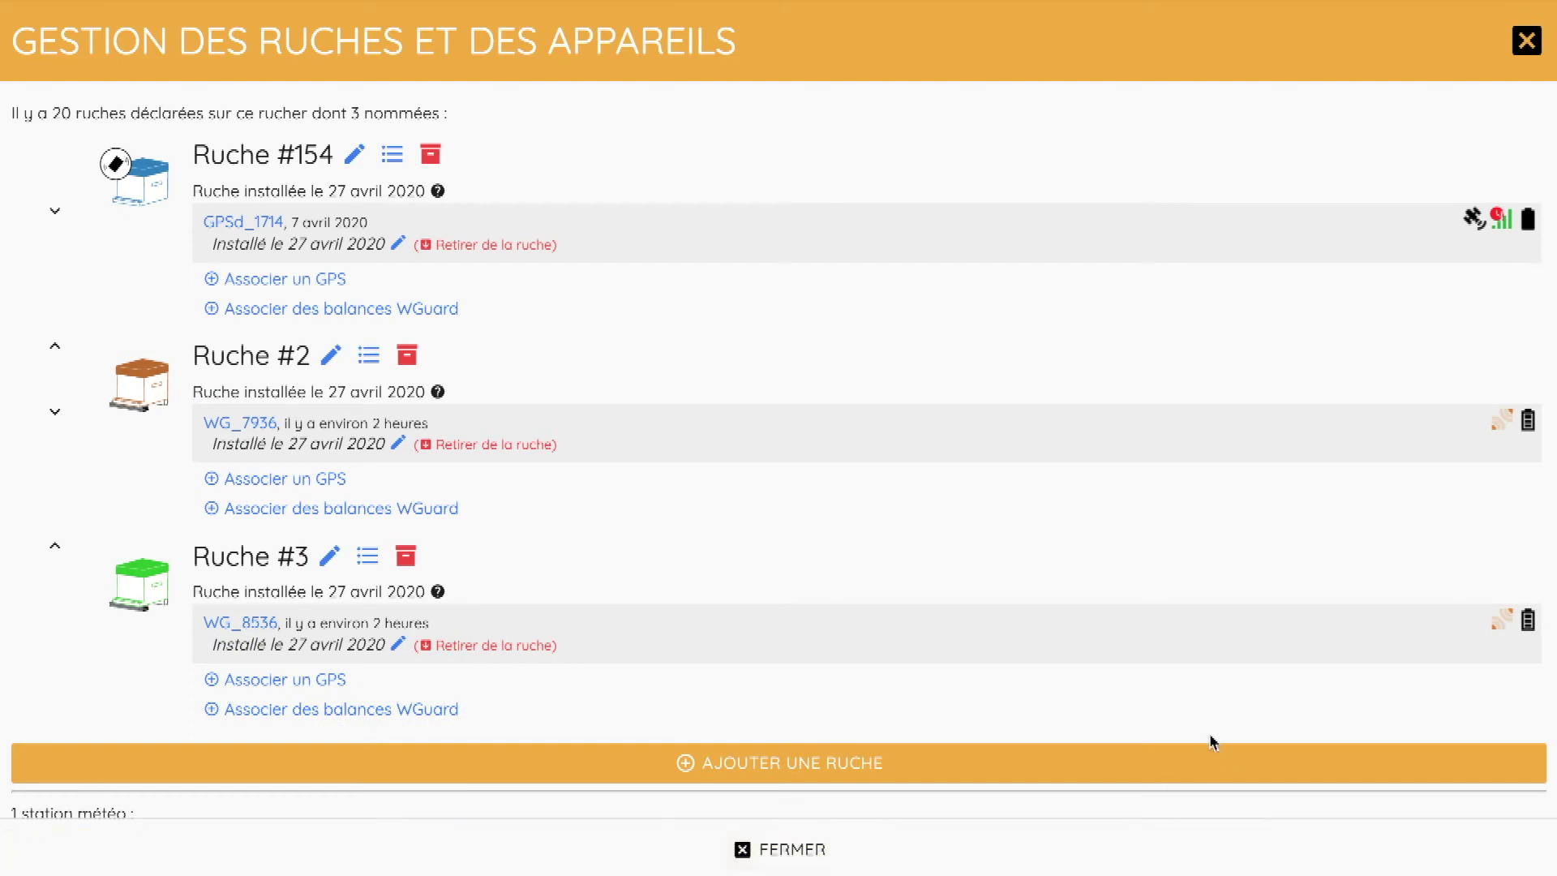
scroll(1204, 732, down, 2)
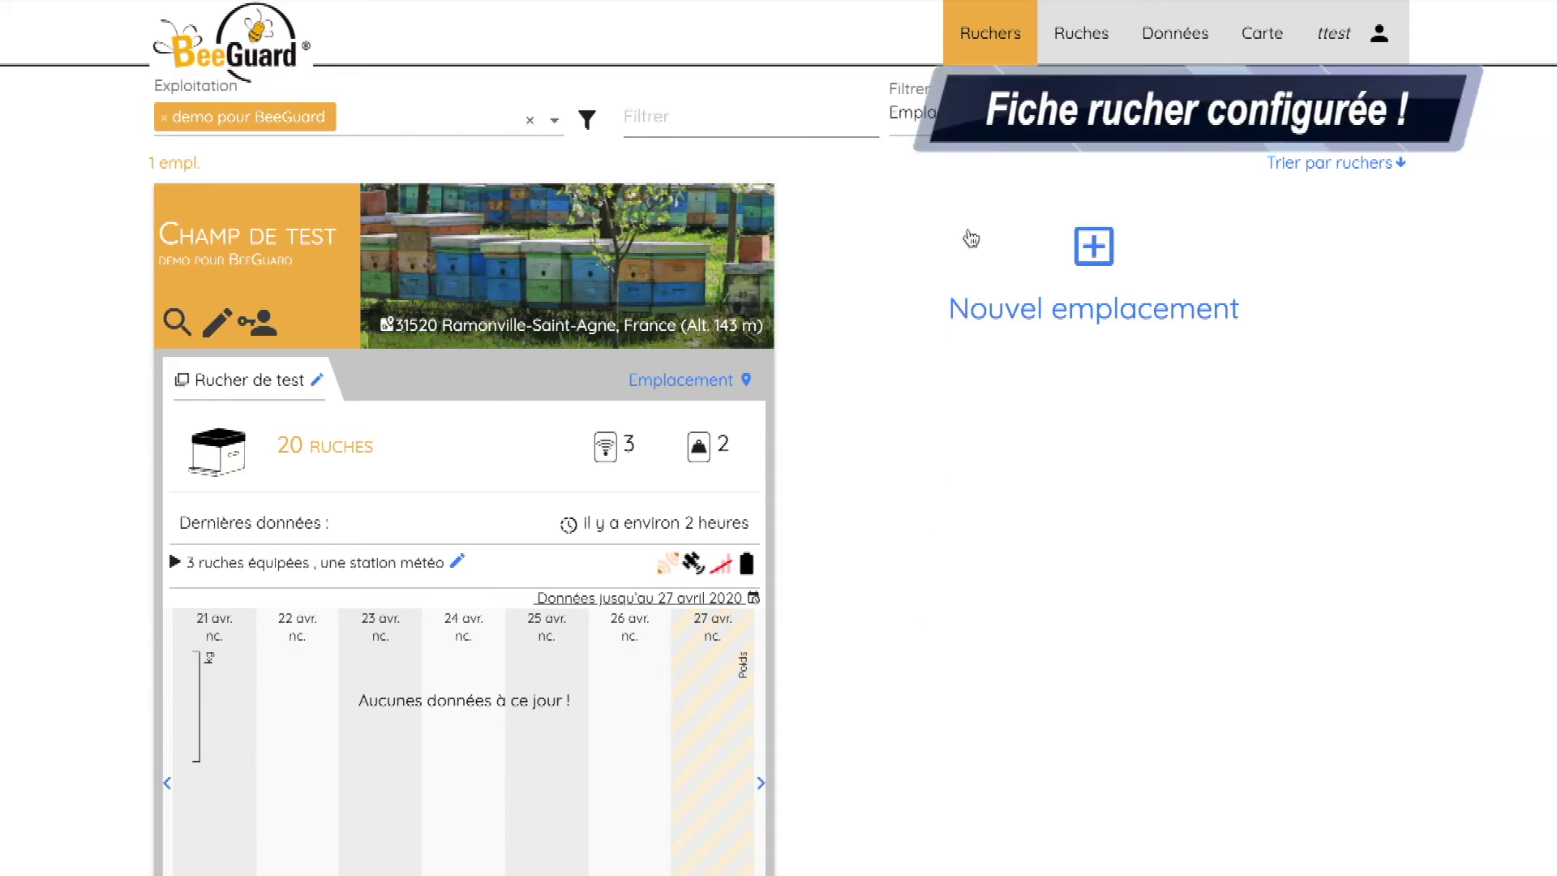
- Expand the apiary's equipped hives and set the weather station RG_2209's operating mode to "Mesures internes et relevé des balances WGuards"
scroll(965, 641, down, 2)
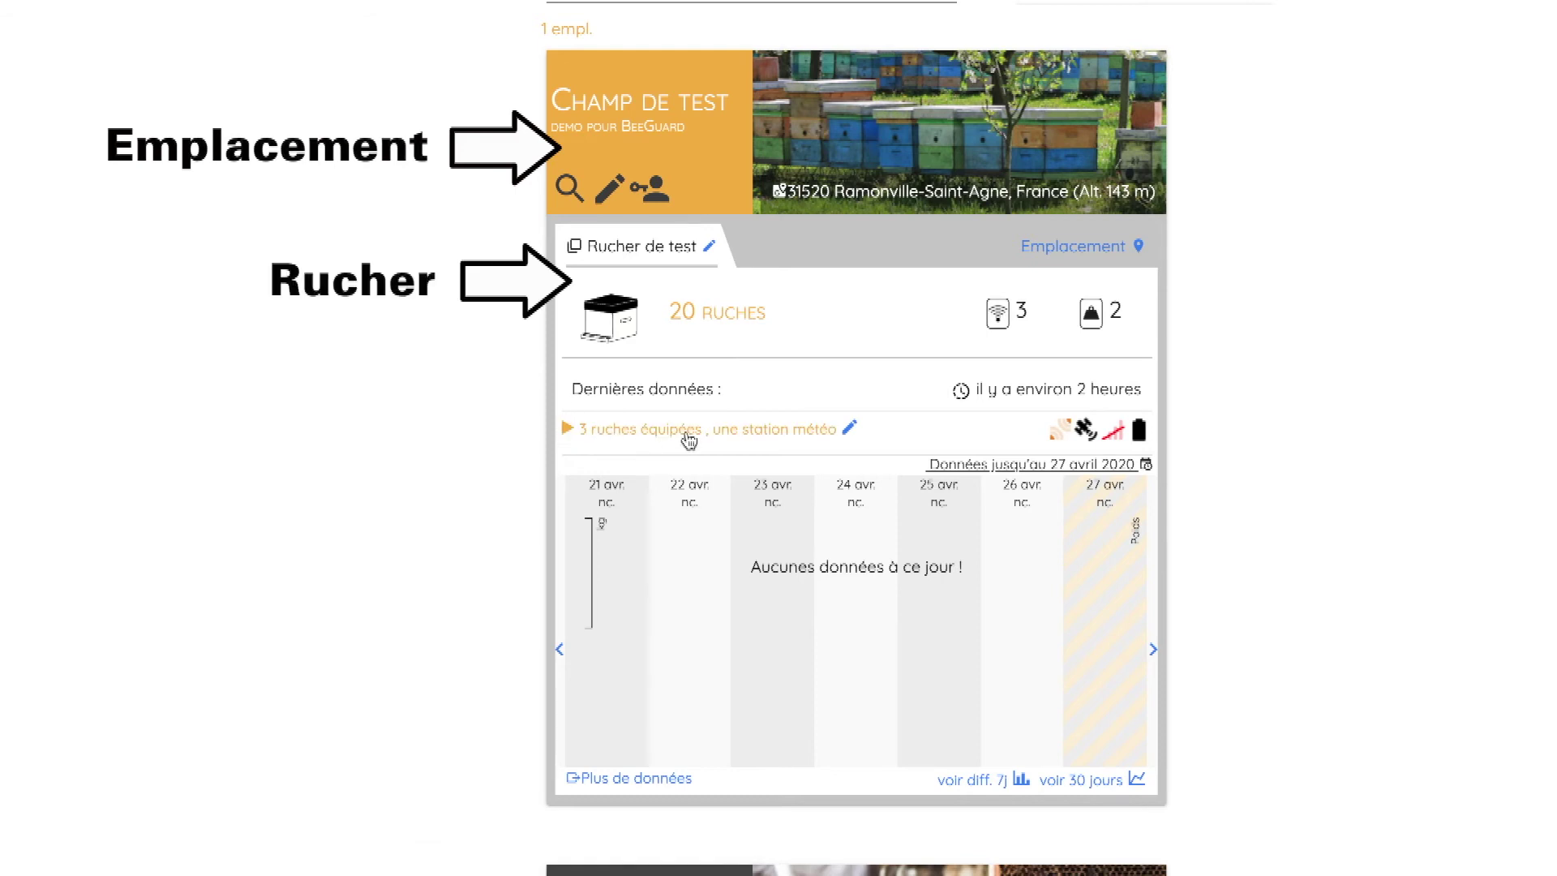
click(576, 436)
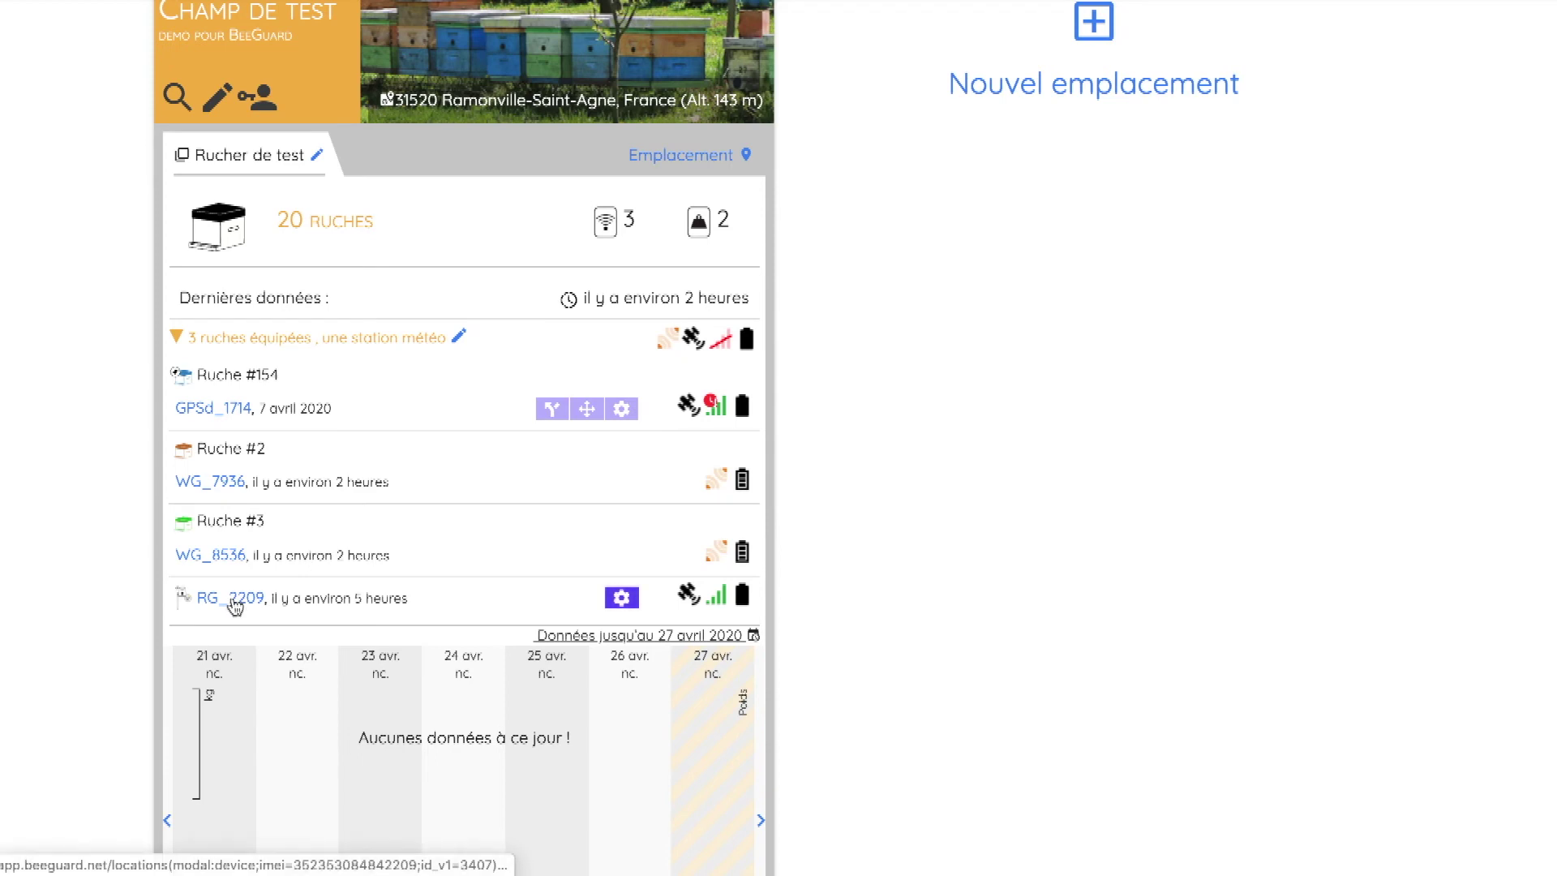
click(619, 600)
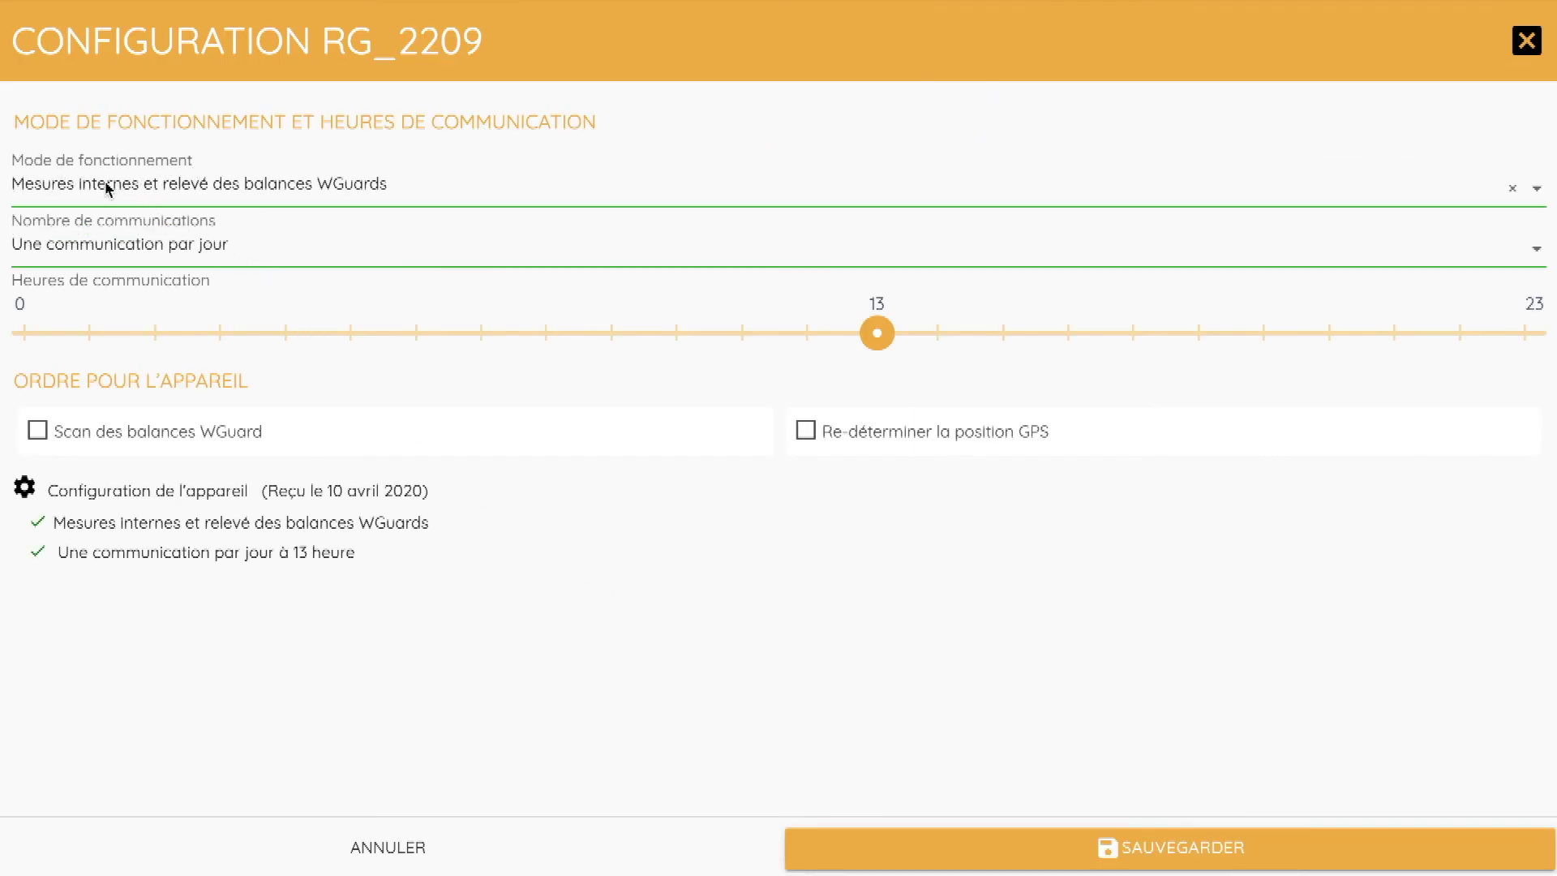
click(292, 192)
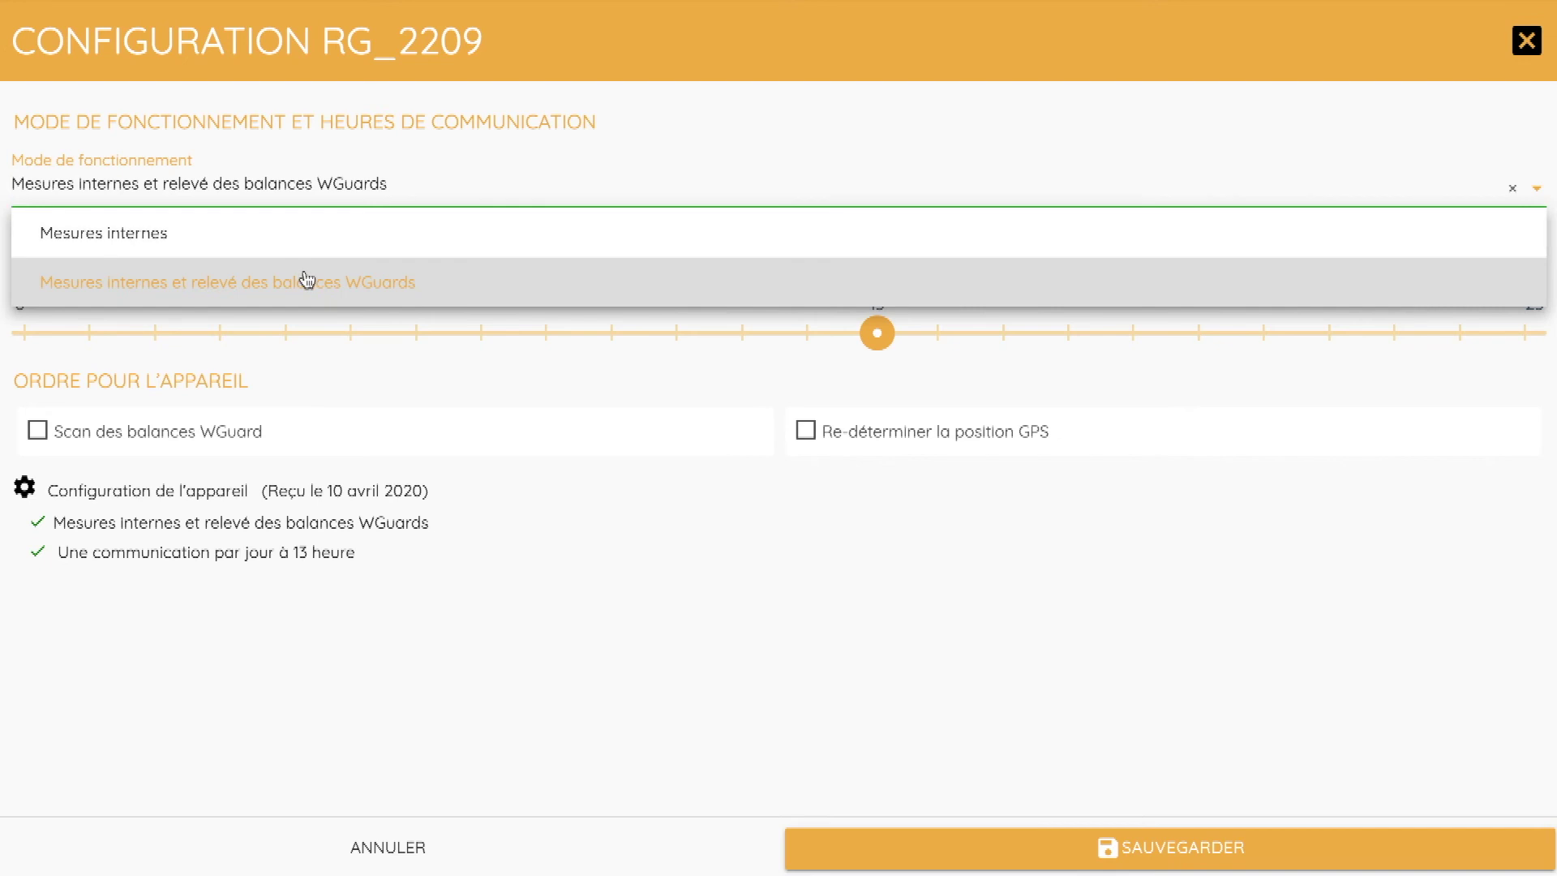
click(357, 284)
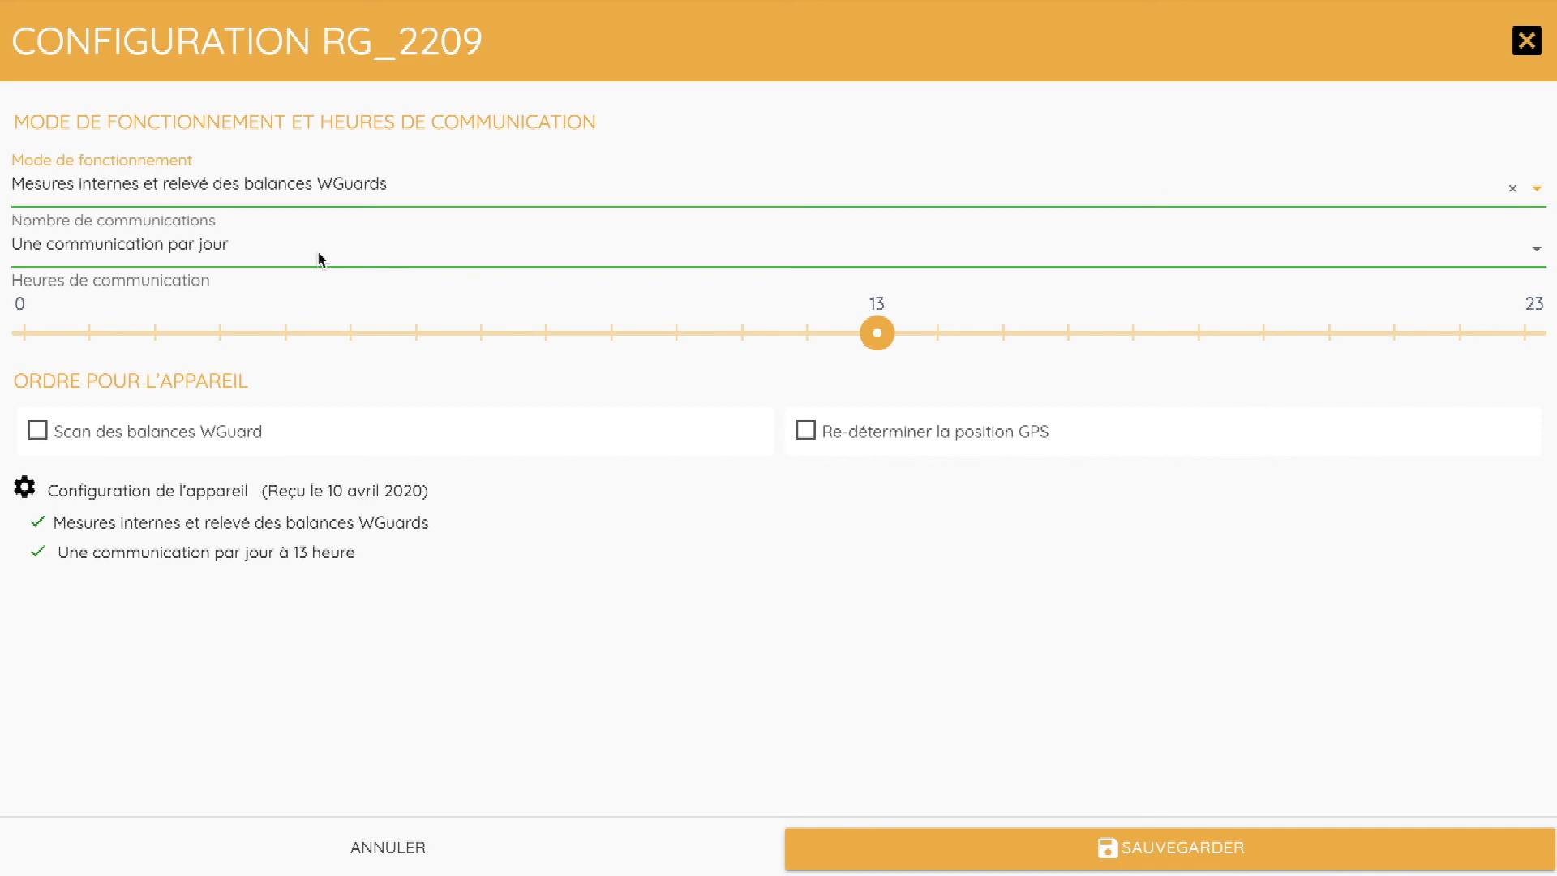
- Set RG_2209 to two communications per day, at 8 and 21 hours, and save the configuration
click(321, 259)
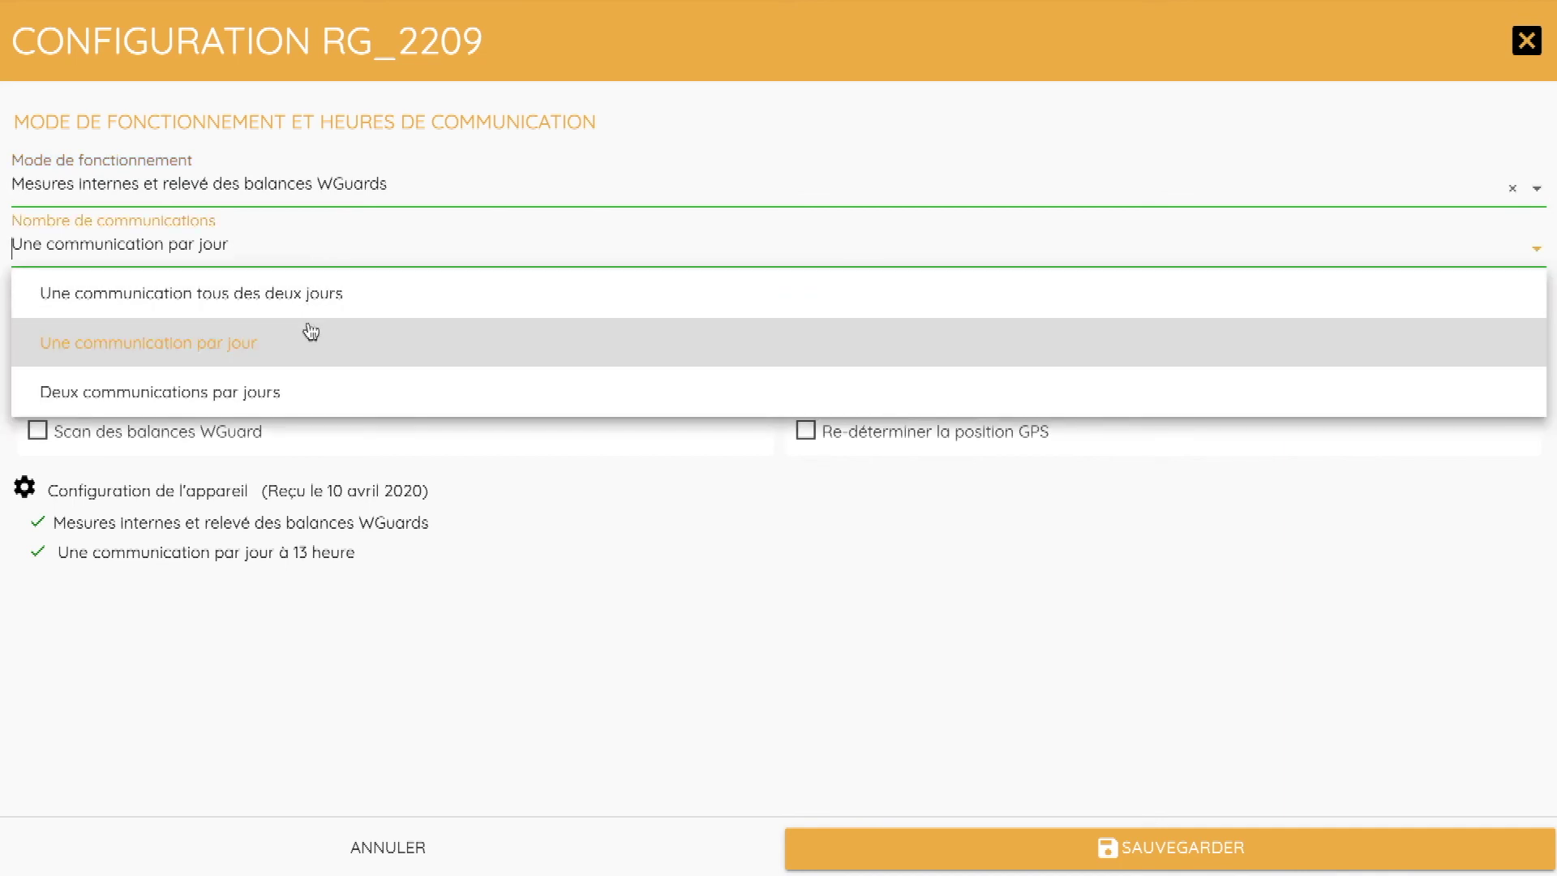
click(317, 393)
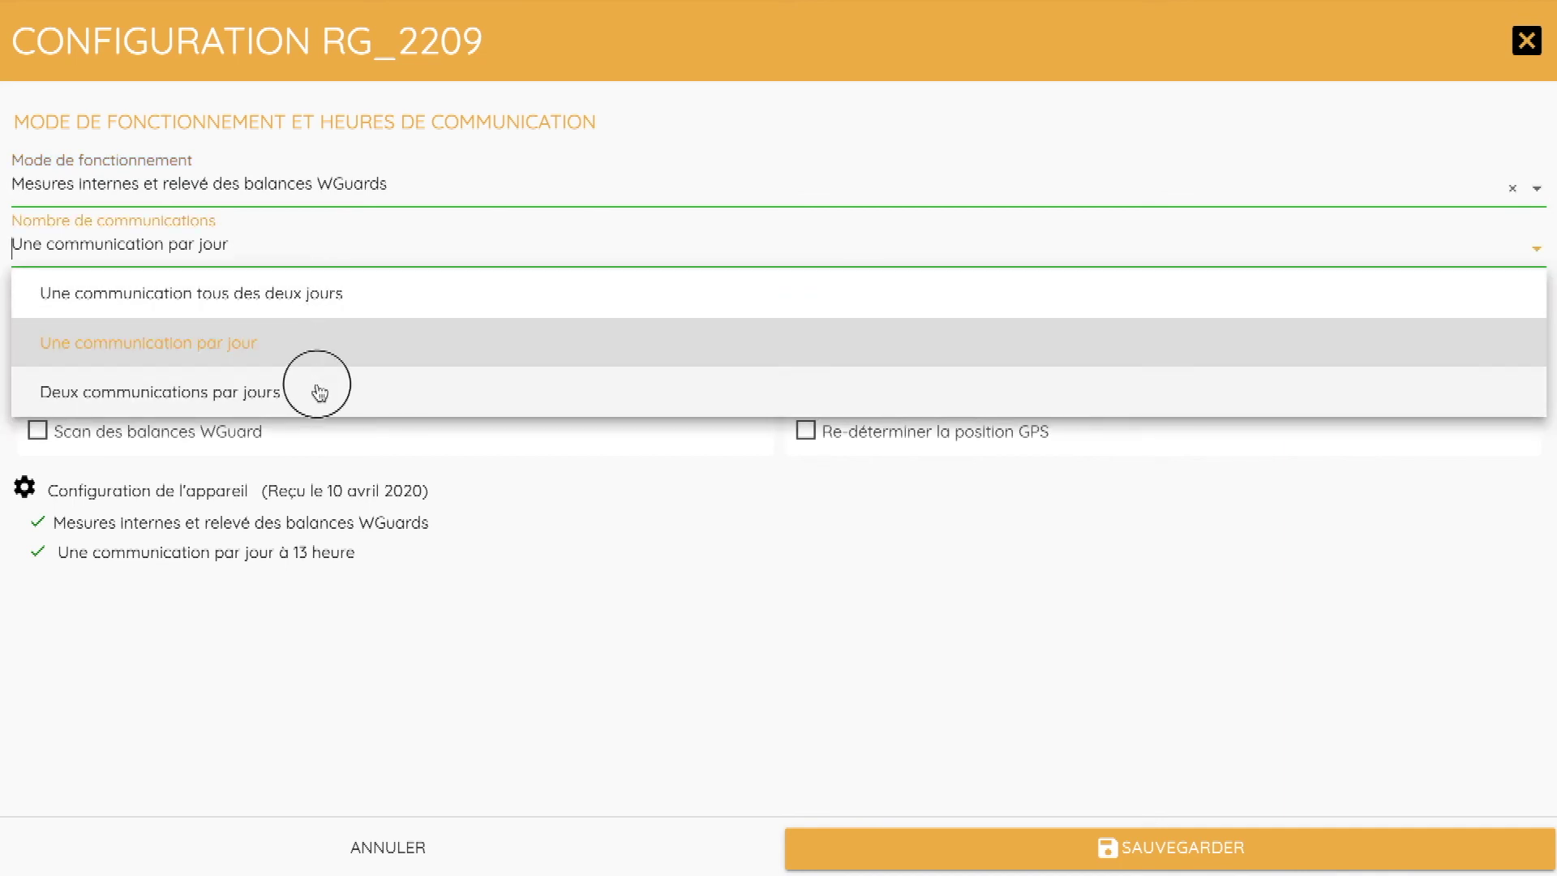
drag(876, 334, 560, 356)
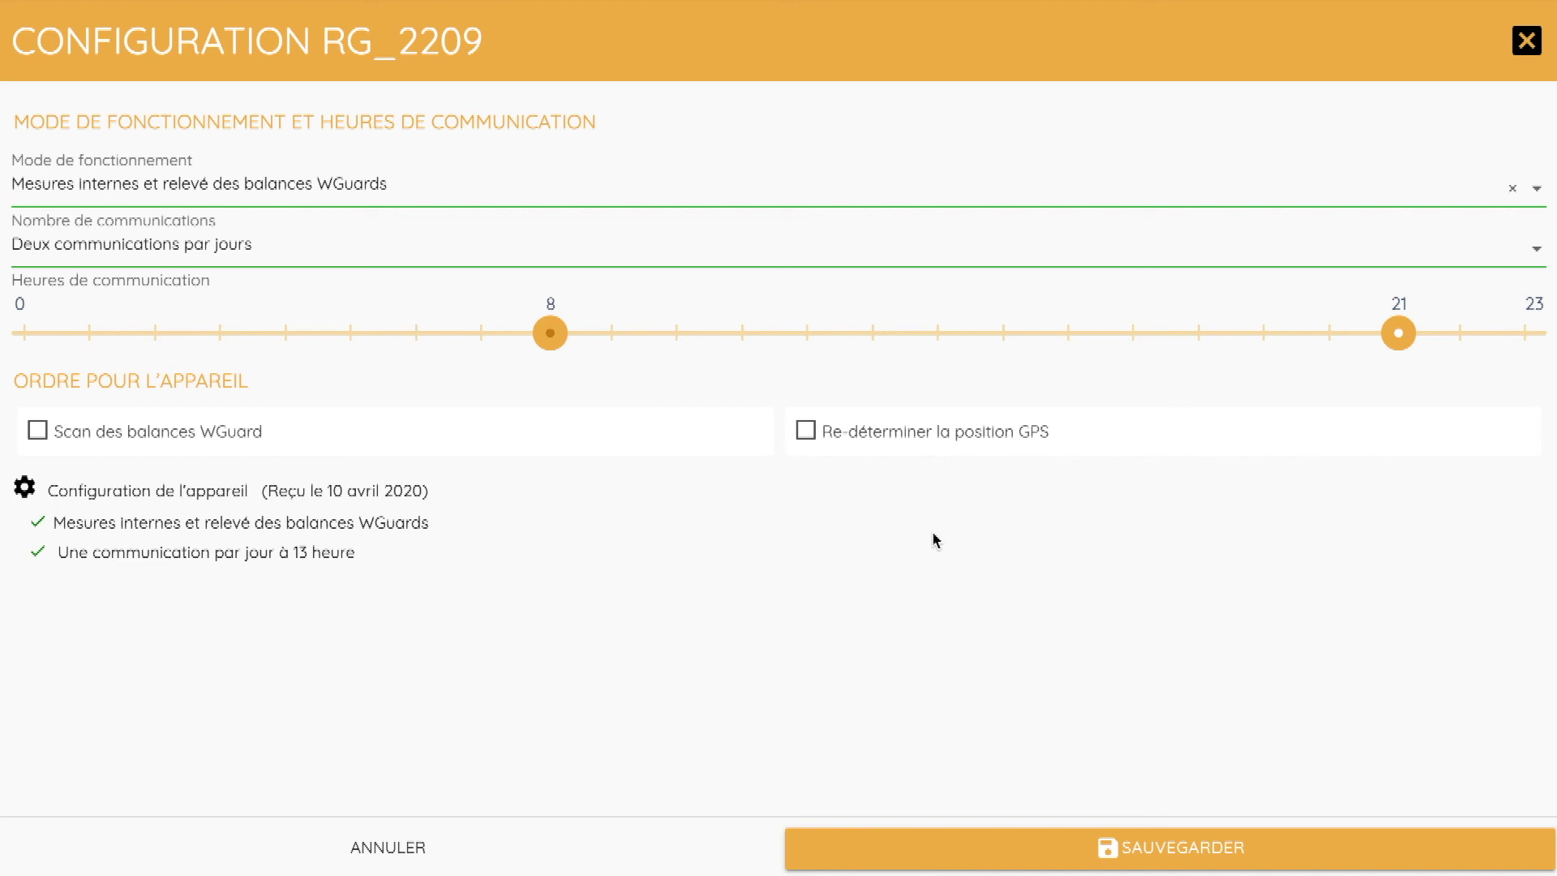
click(1044, 853)
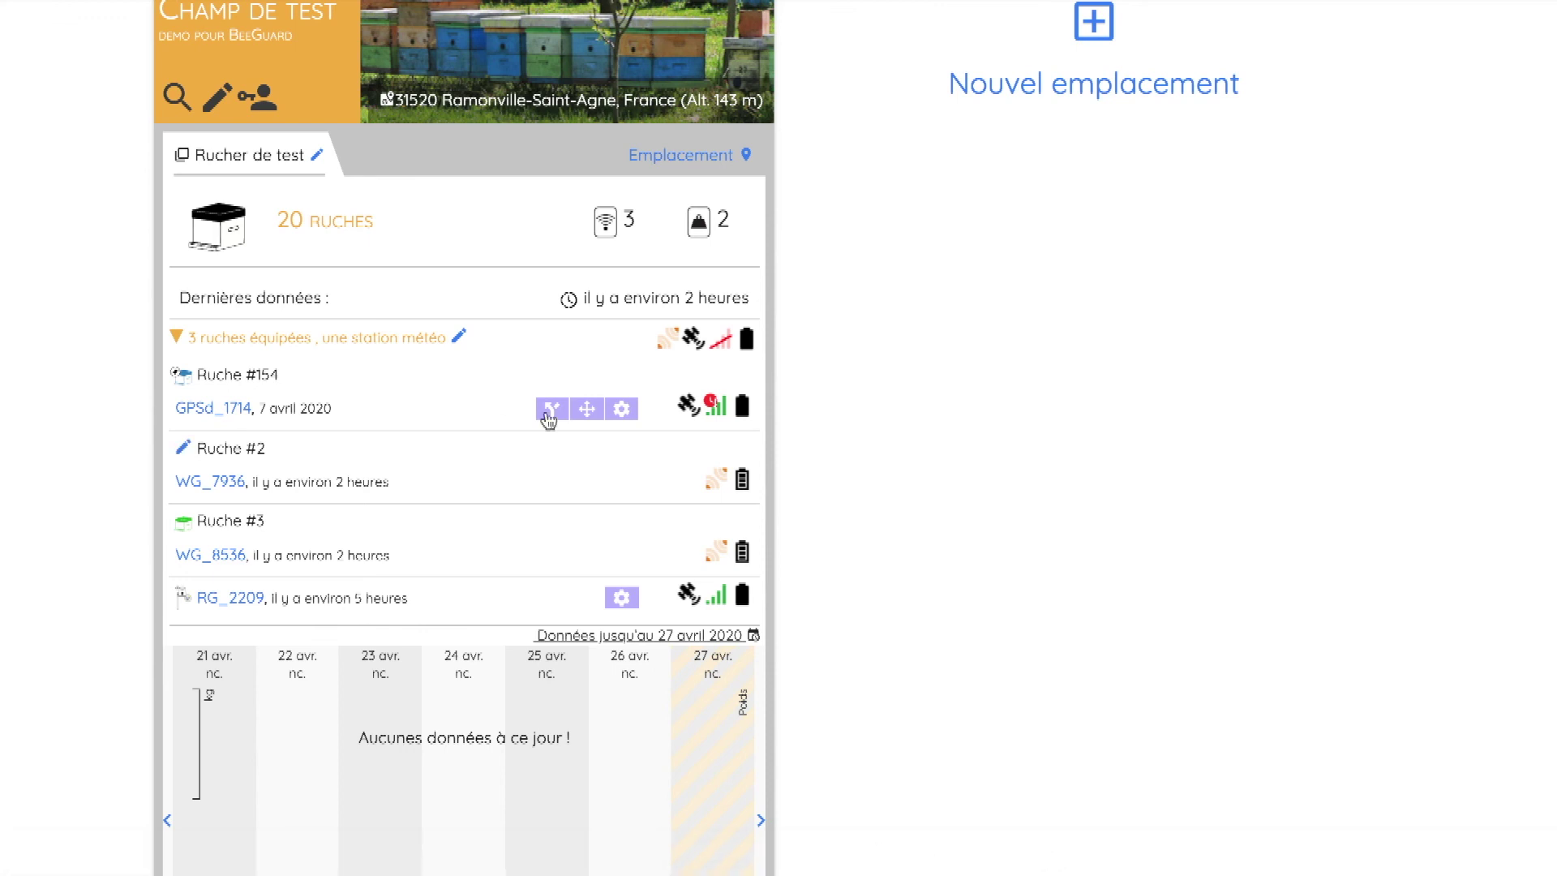
- Configure the GPS device GPSd_1714 on Ruche #154 with the operating mode "Surveillance GPS et mesures internes"
click(632, 410)
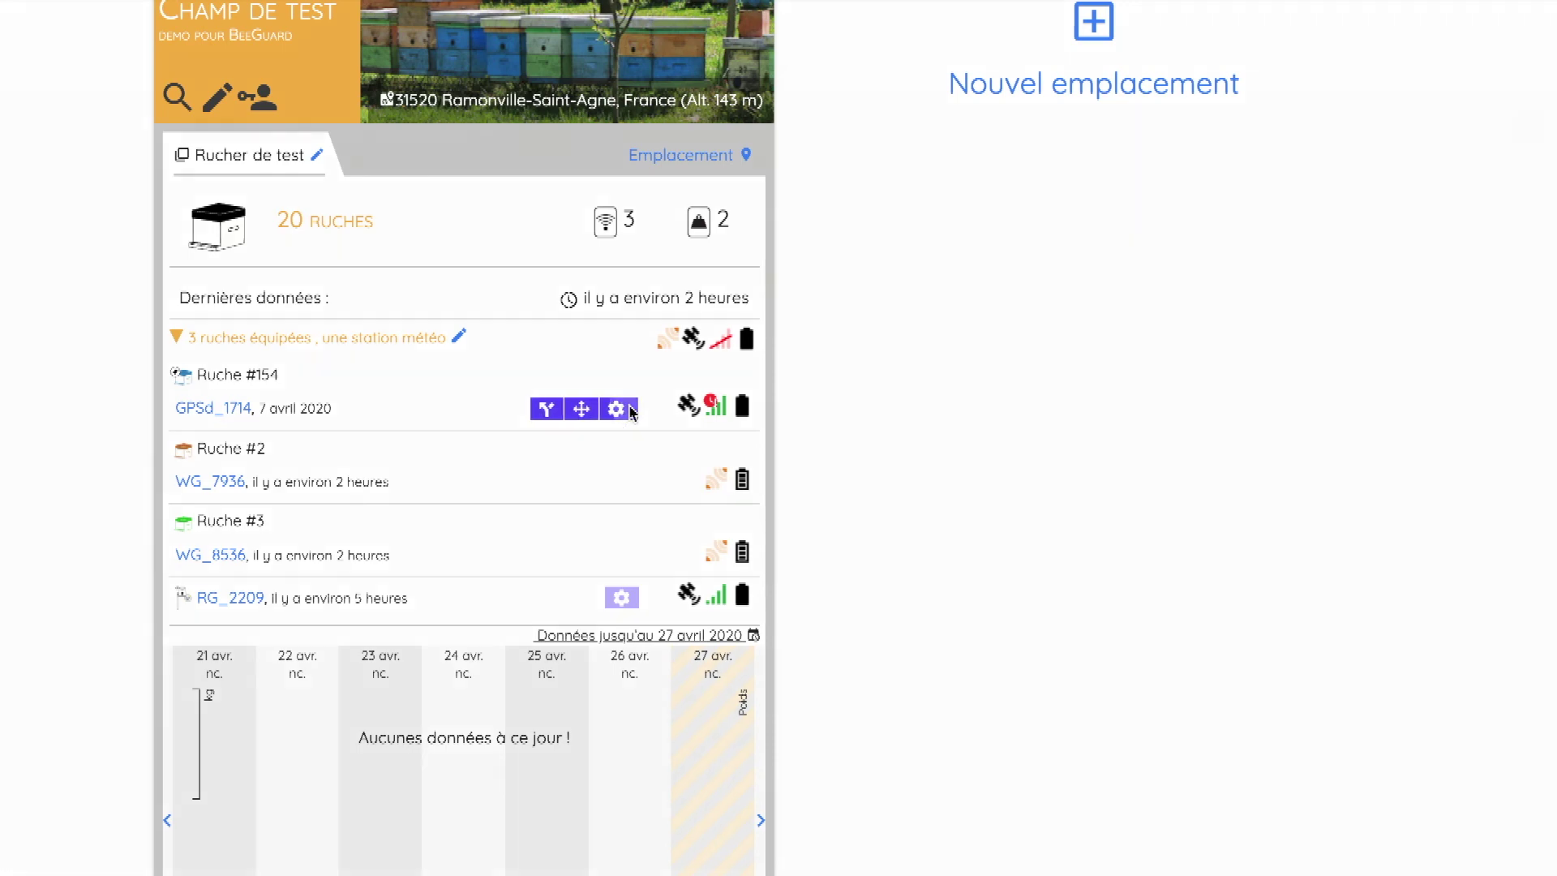
click(345, 195)
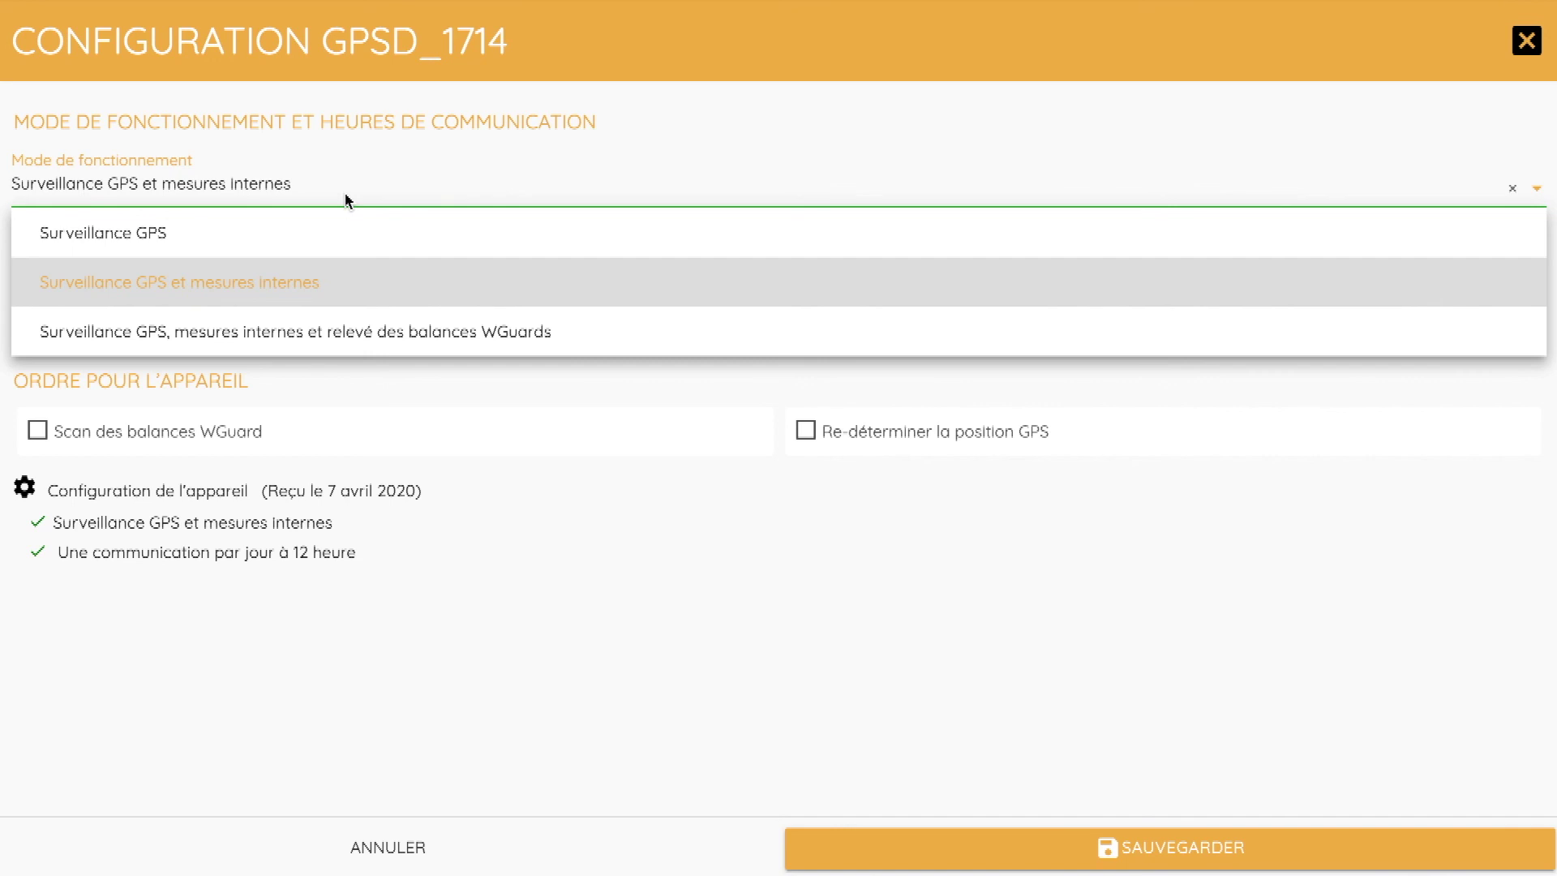
click(407, 333)
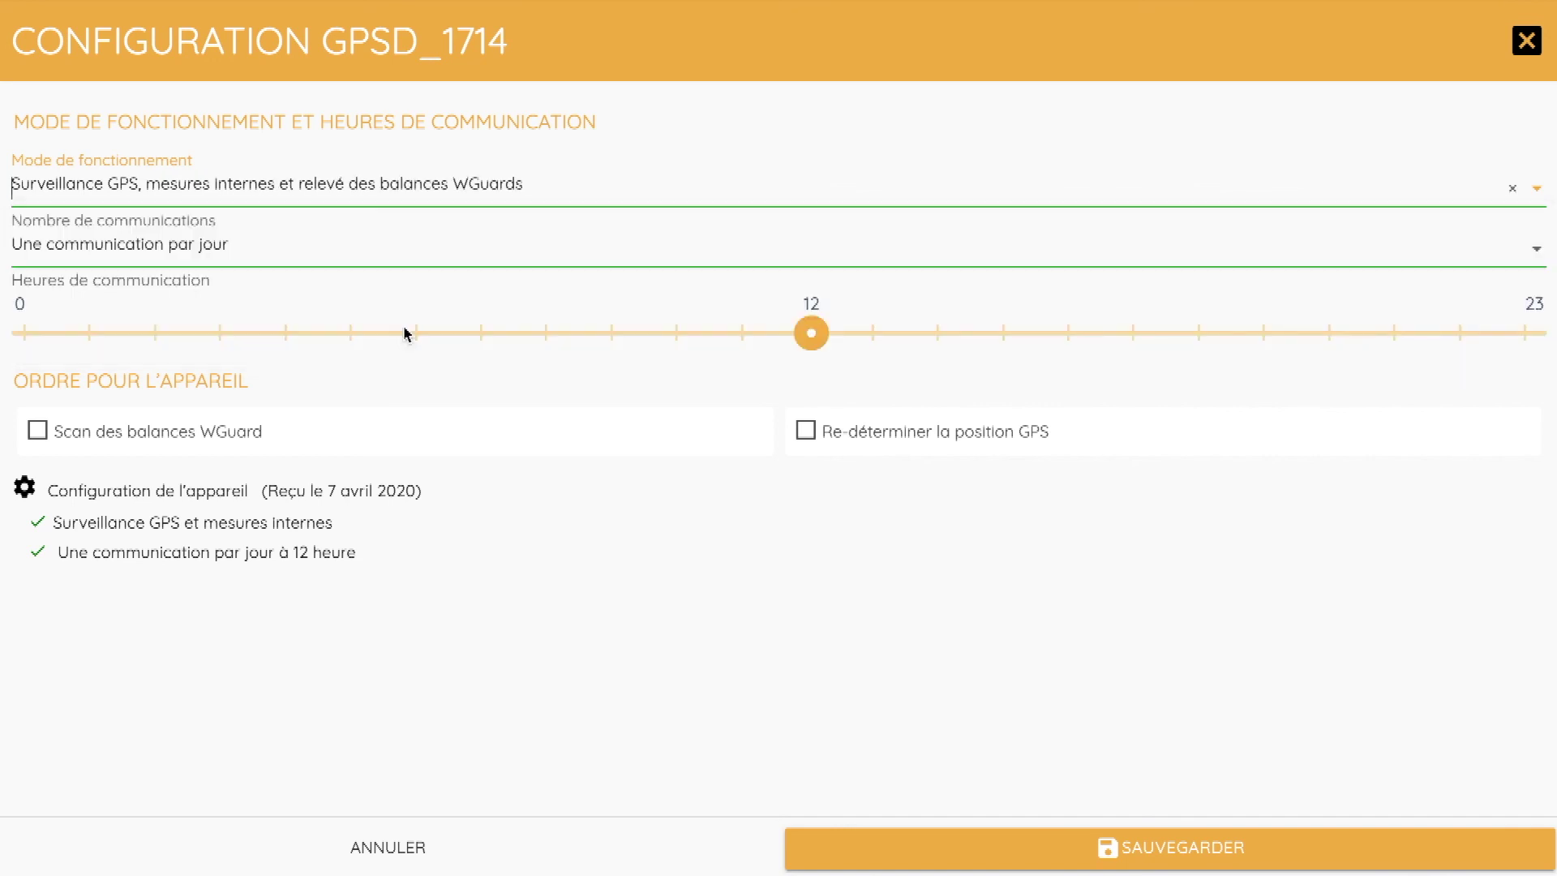
key(Tab)
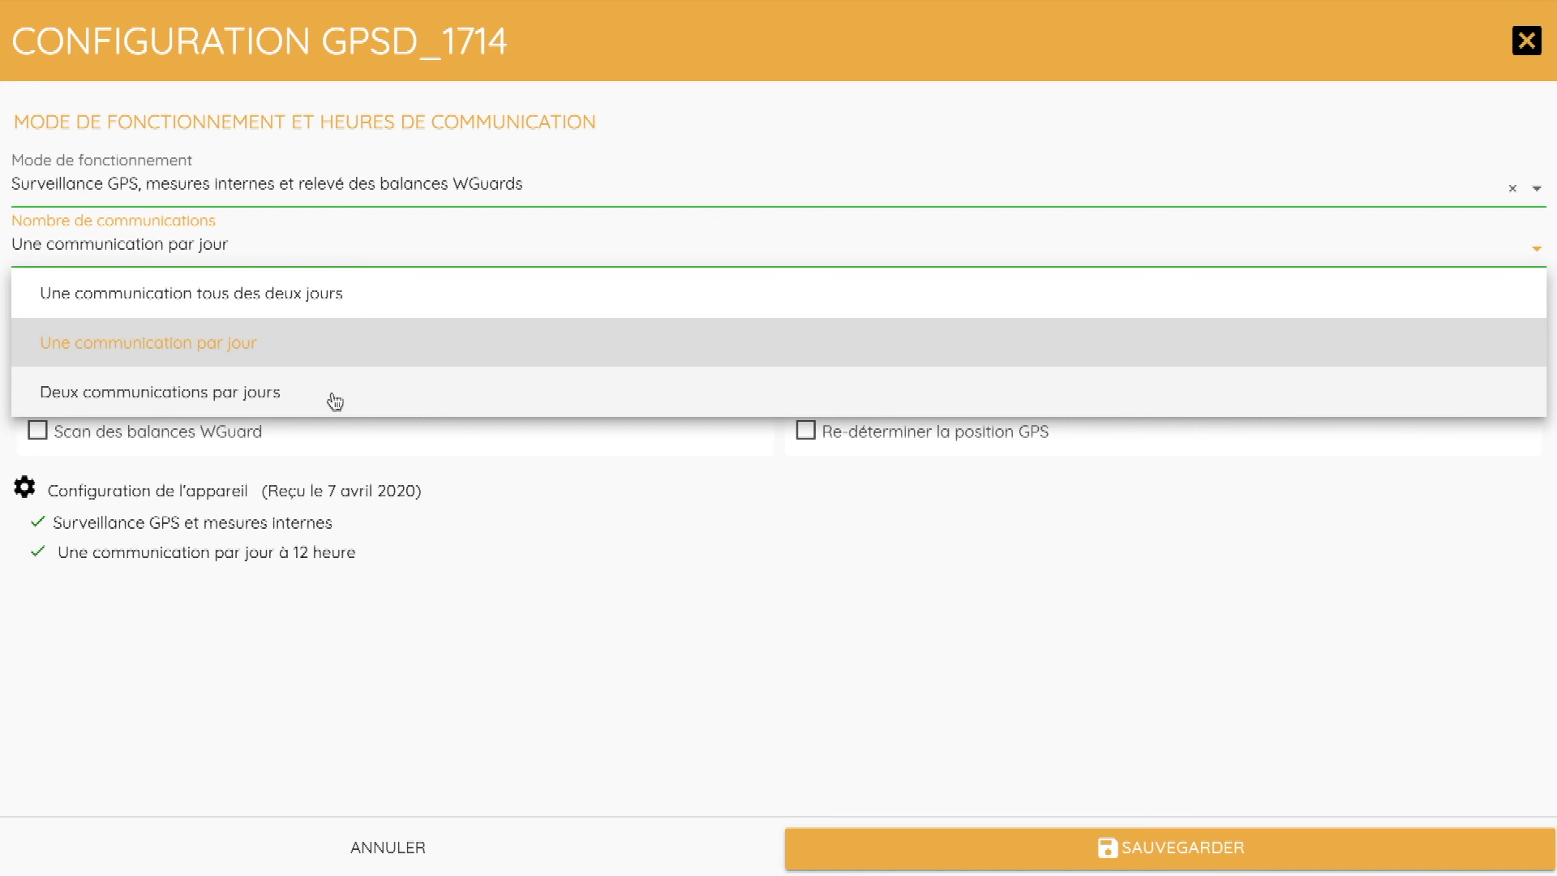
click(388, 195)
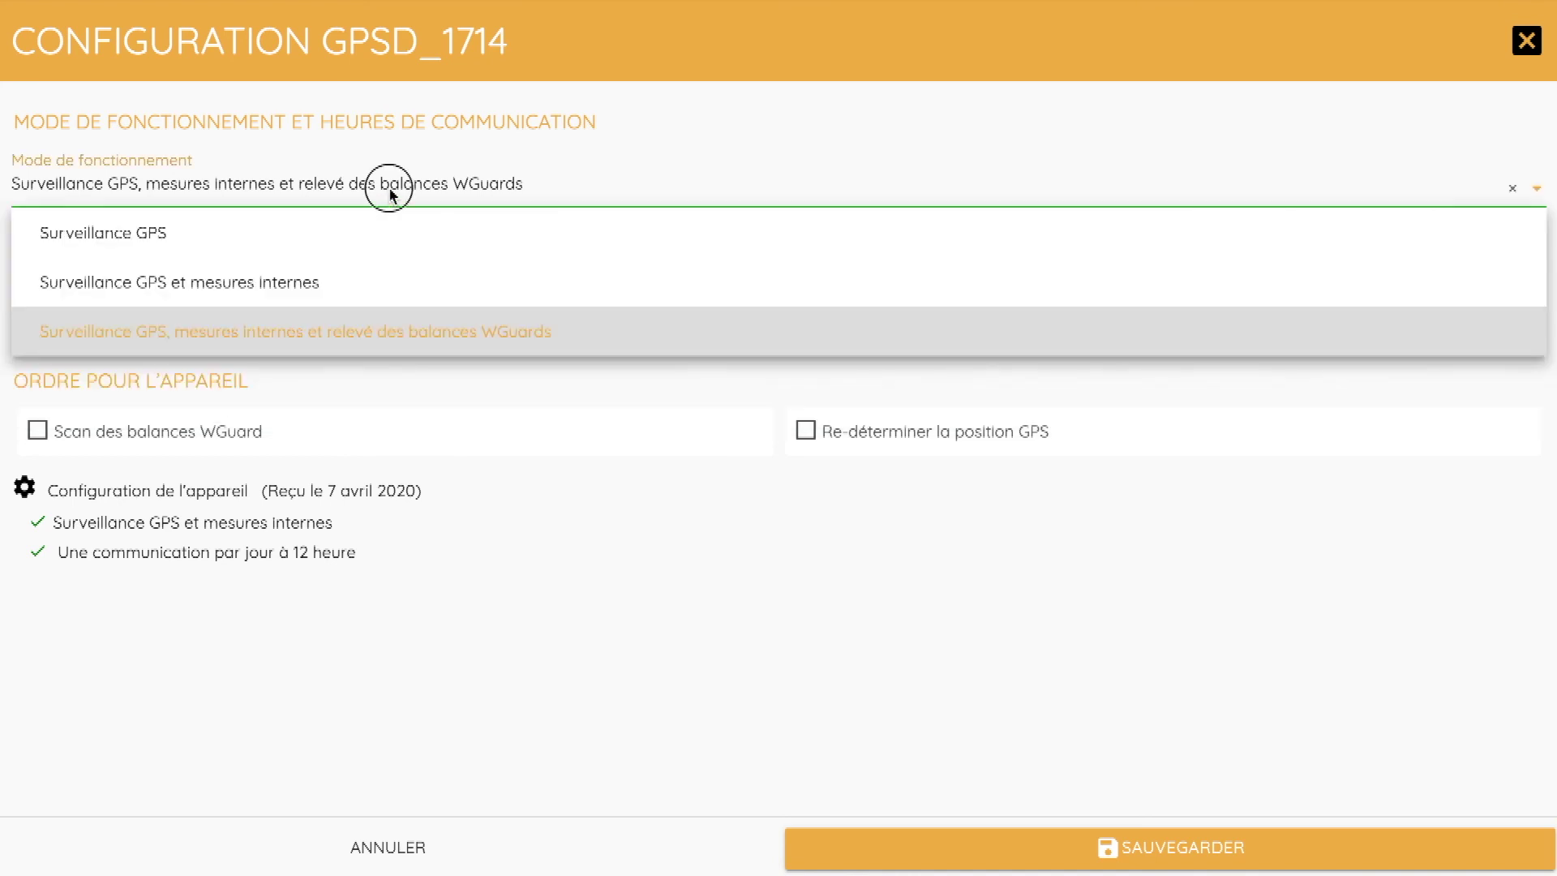
click(261, 288)
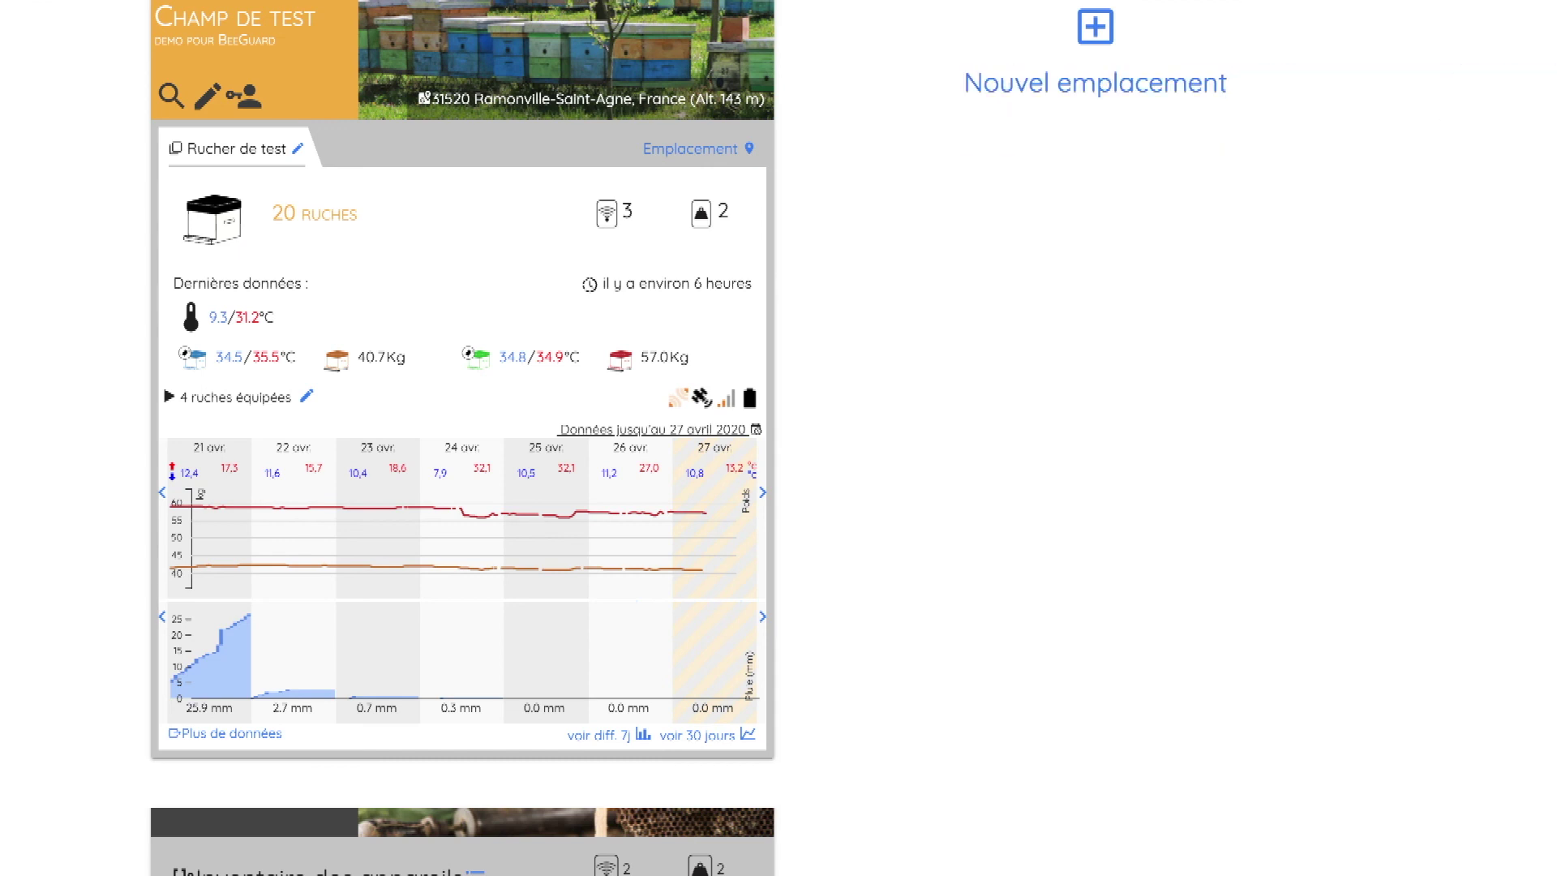
- Display the apiary's weight and rainfall charts over 30 days
click(708, 736)
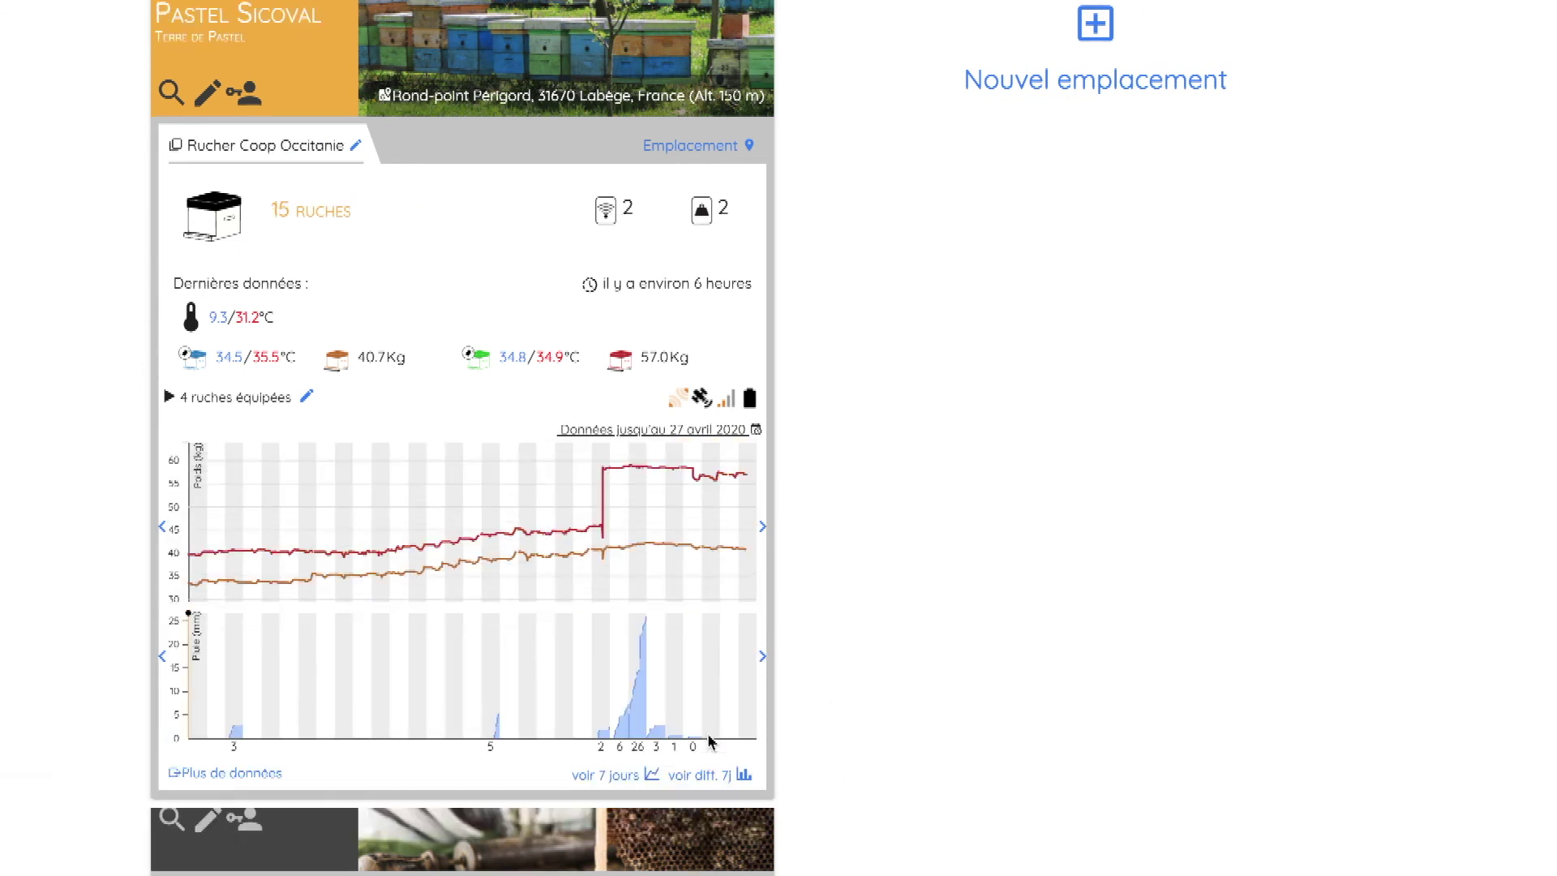